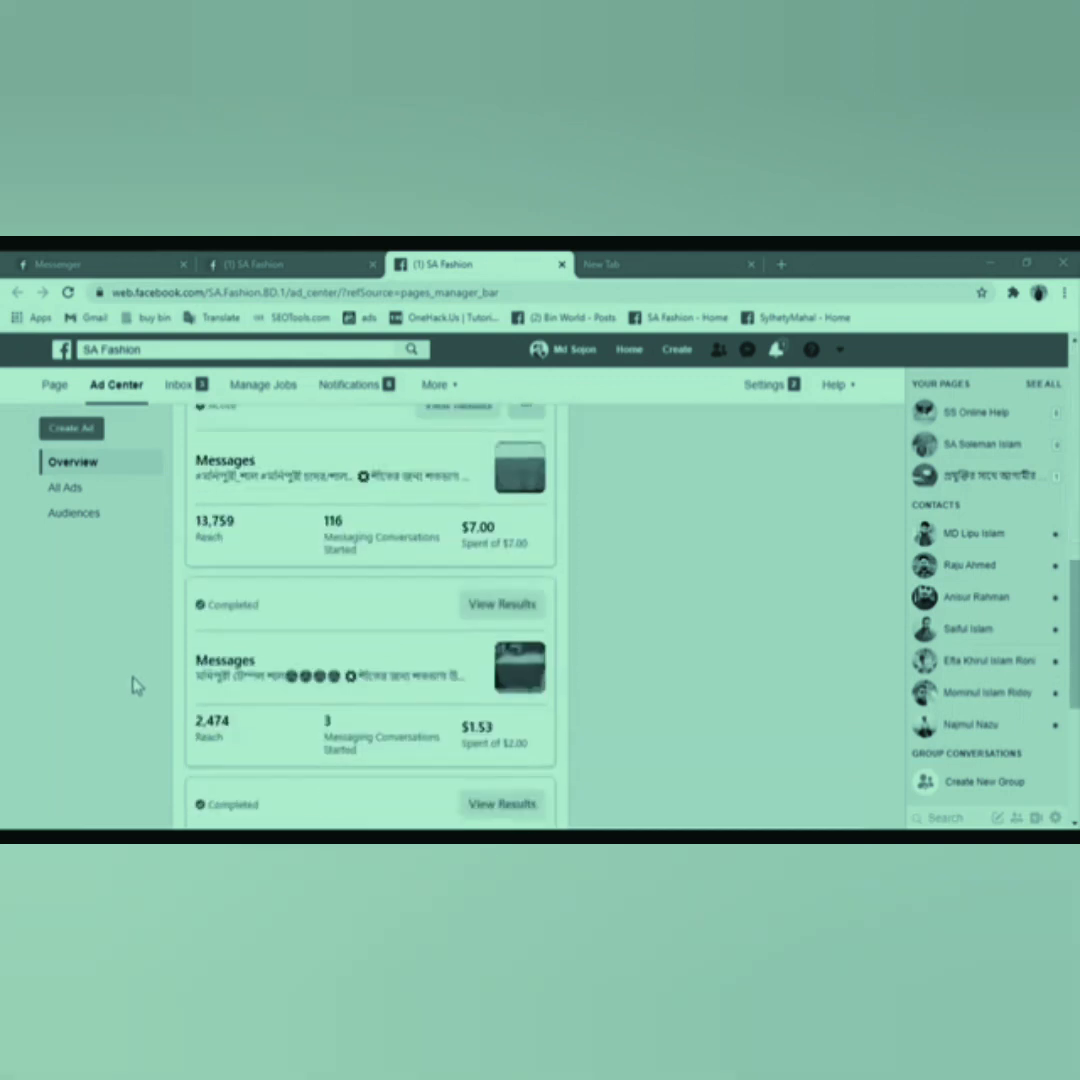
Open the Ads Manager account settings and view the payment settings of the first ad account in the account list
scroll(134, 685, "up", 2)
left_click(613, 268)
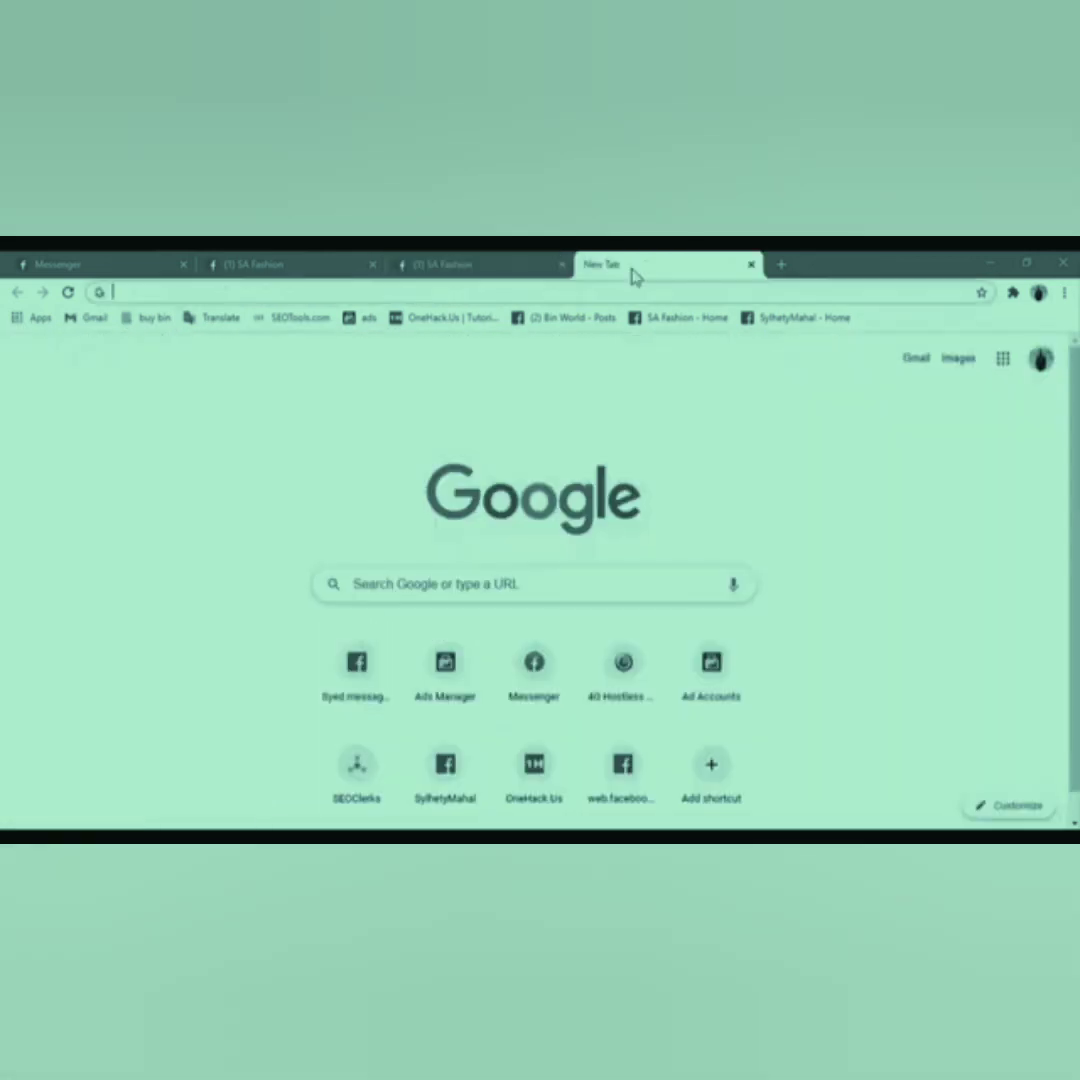
left_click(369, 318)
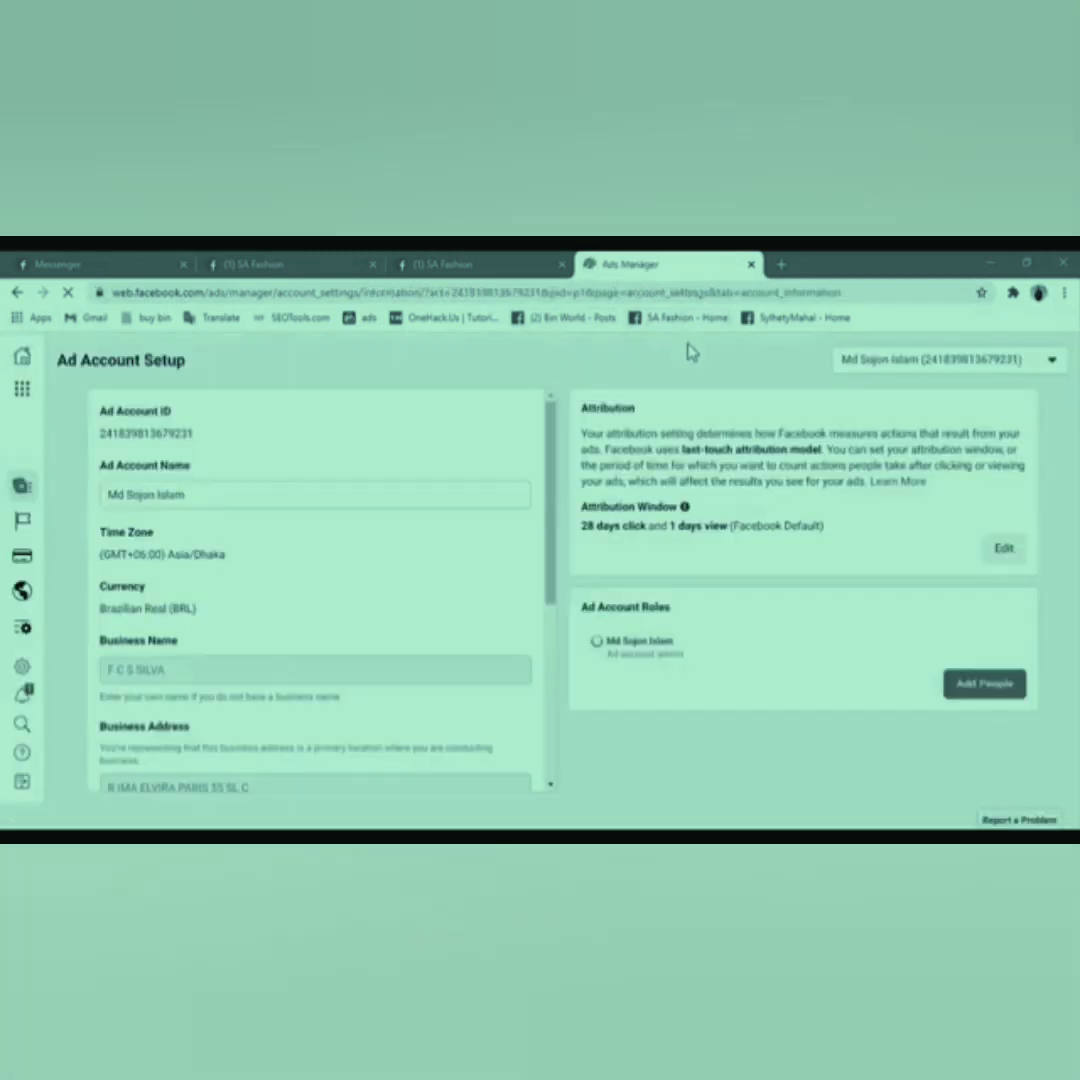
left_click(955, 362)
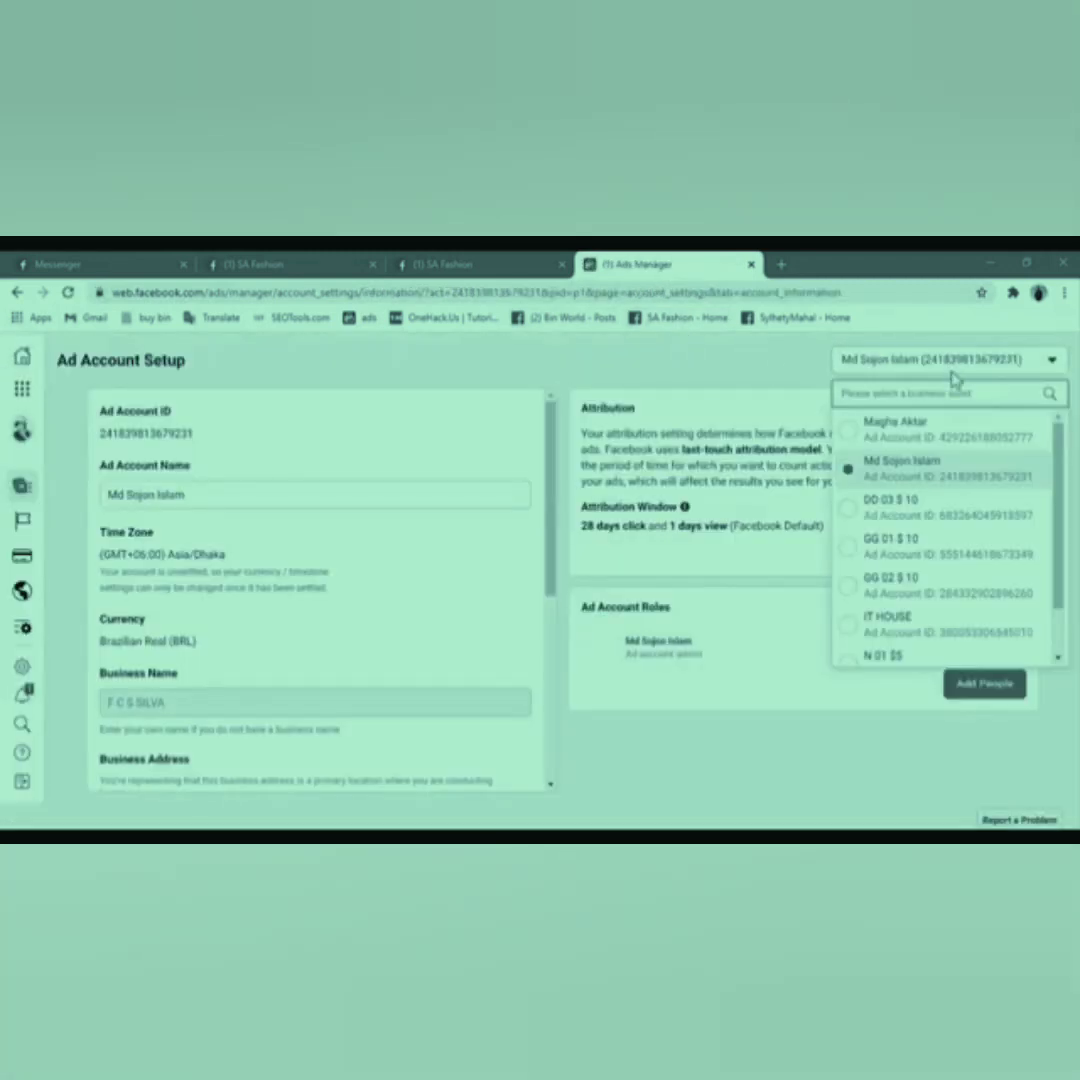
left_click(910, 443)
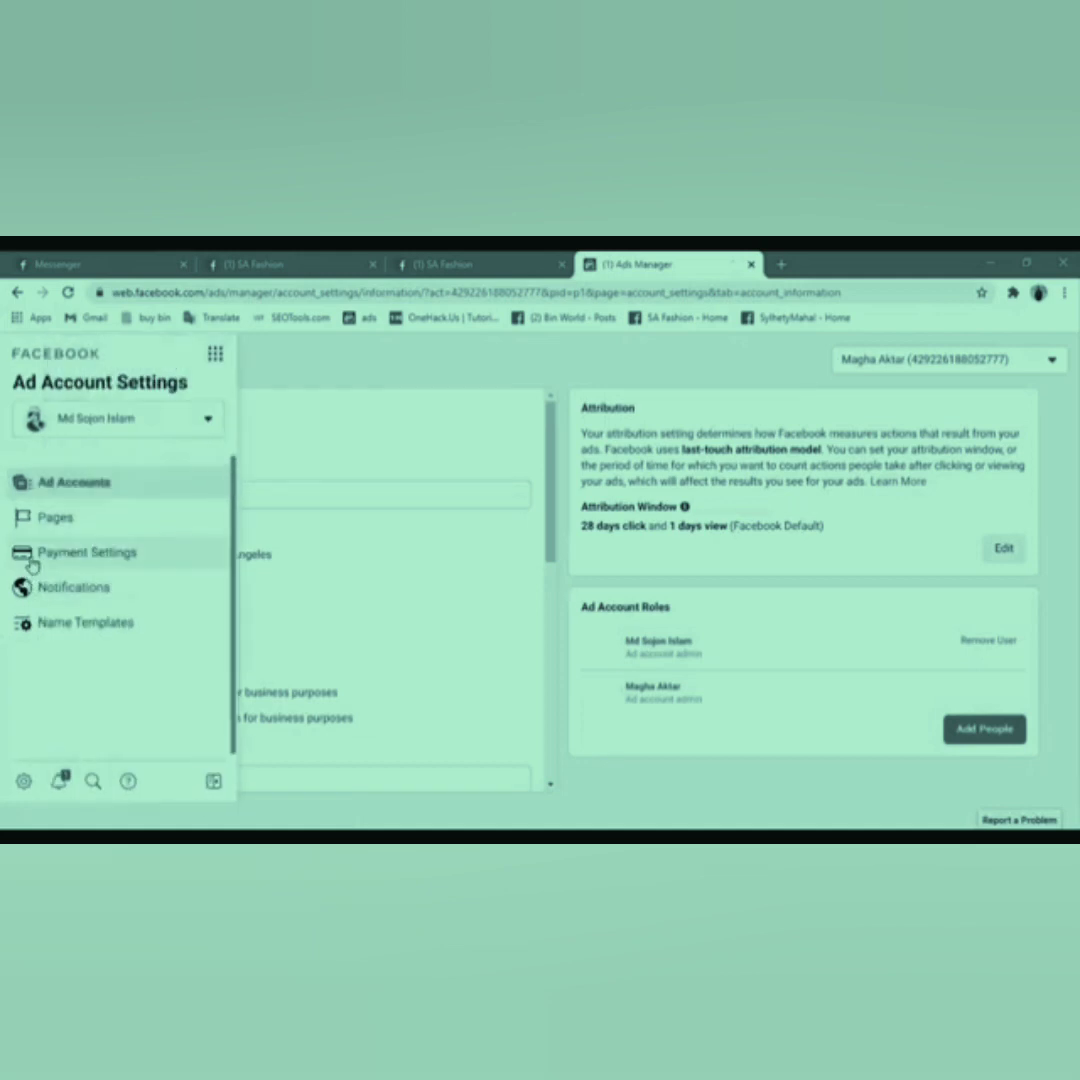
left_click(62, 553)
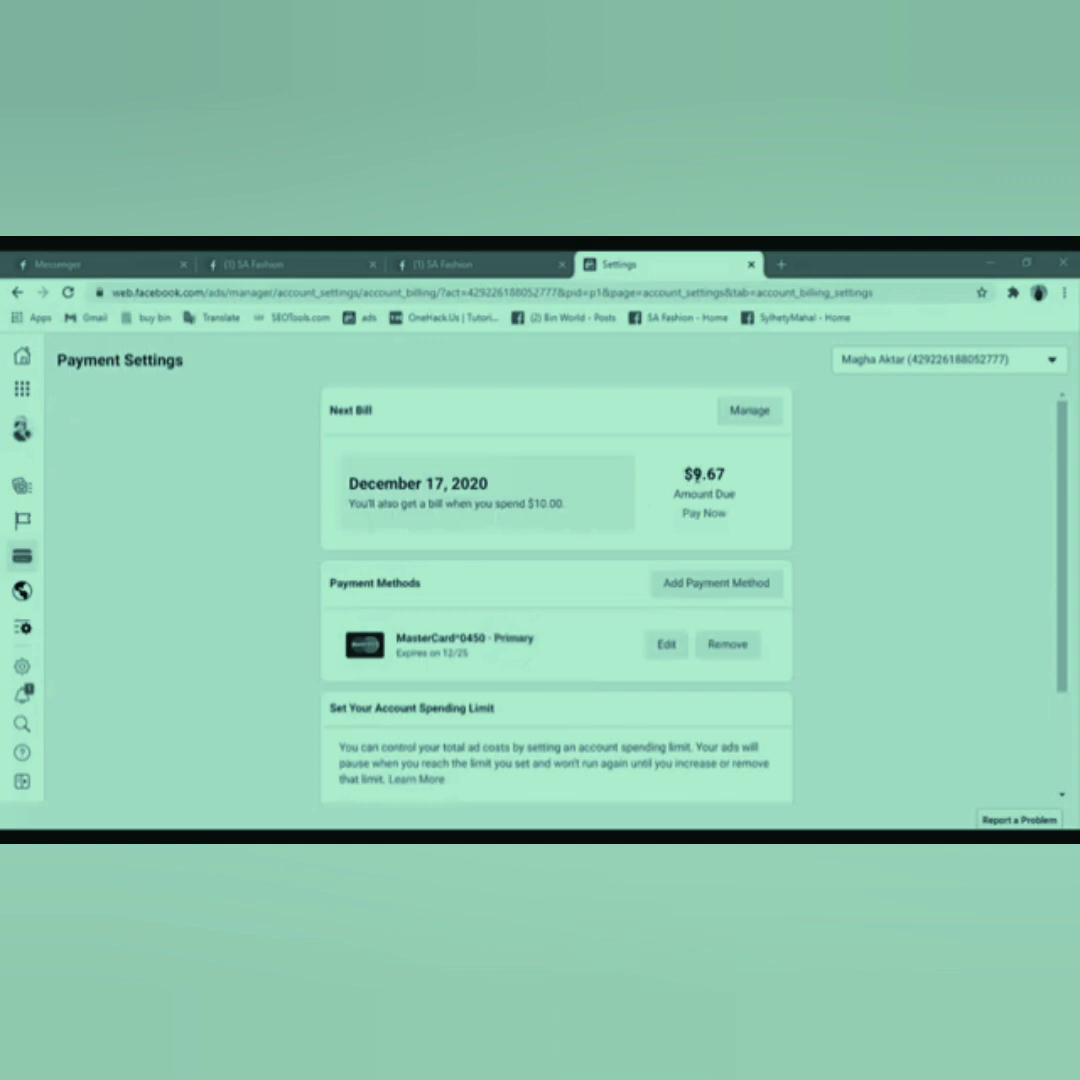
scroll(855, 708, "down", 2)
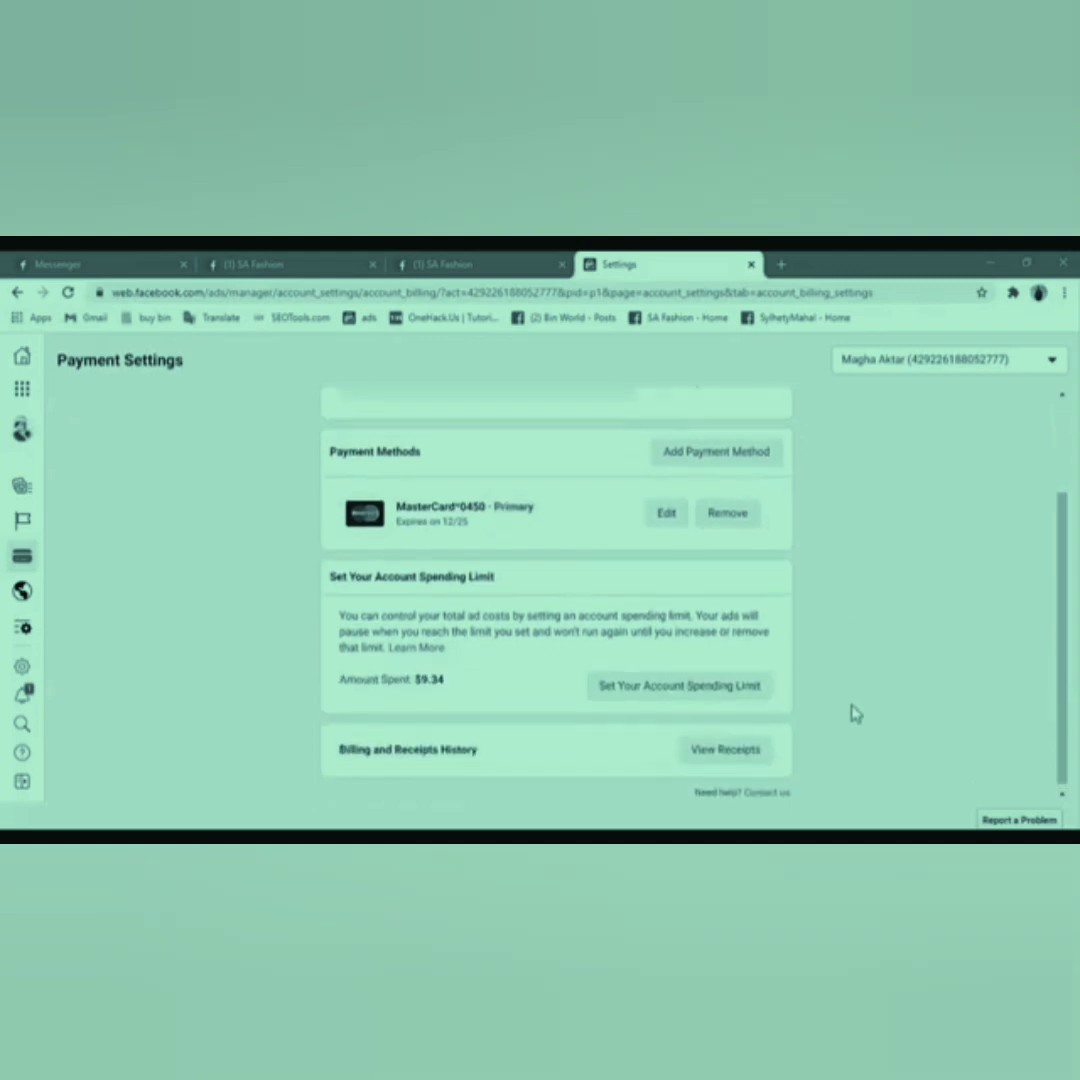
scroll(855, 706, "up", 2)
Check the ad account's current billing threshold and close the threshold dialog without entering a new amount
left_click(750, 413)
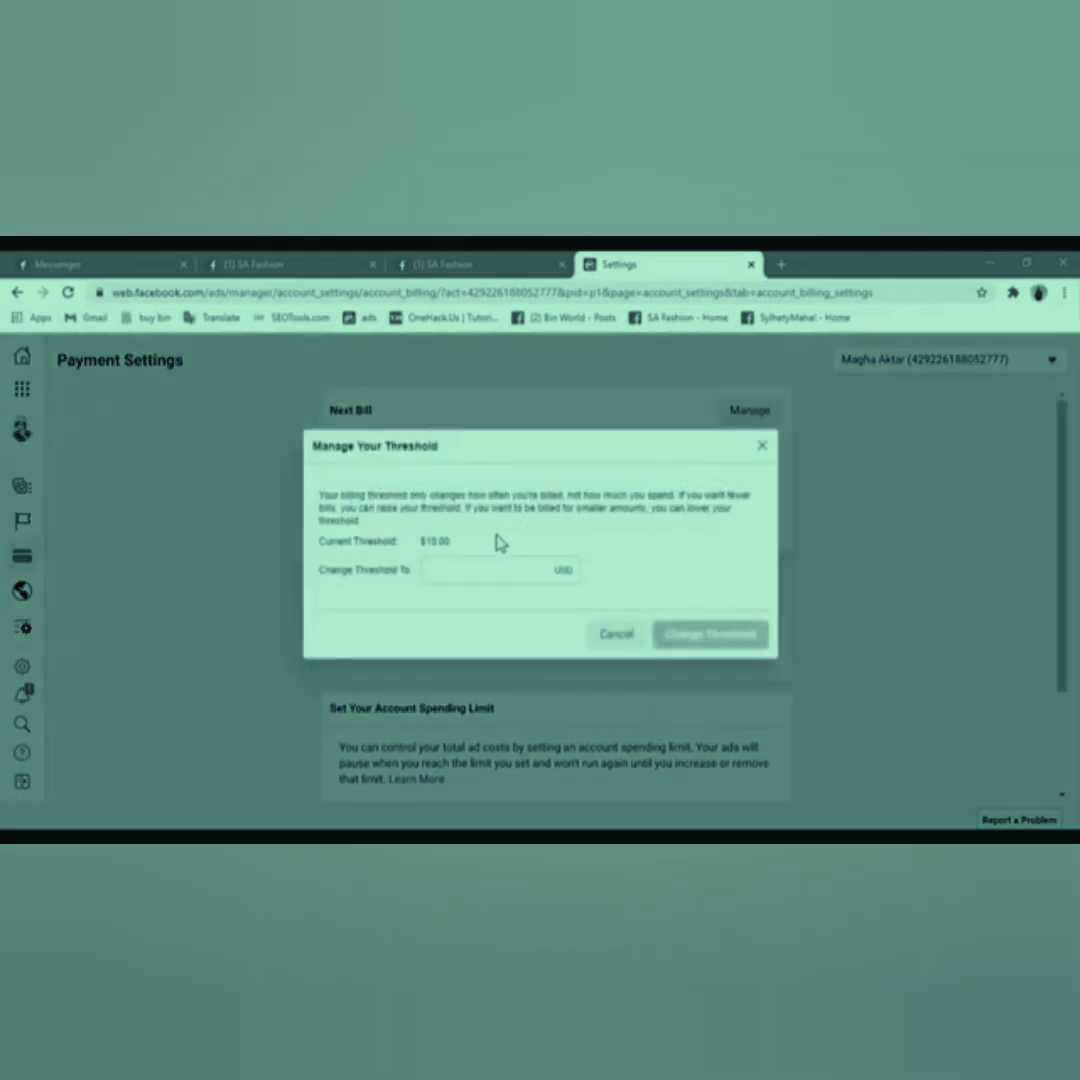
double_click(434, 540)
left_click(445, 536)
left_click(628, 638)
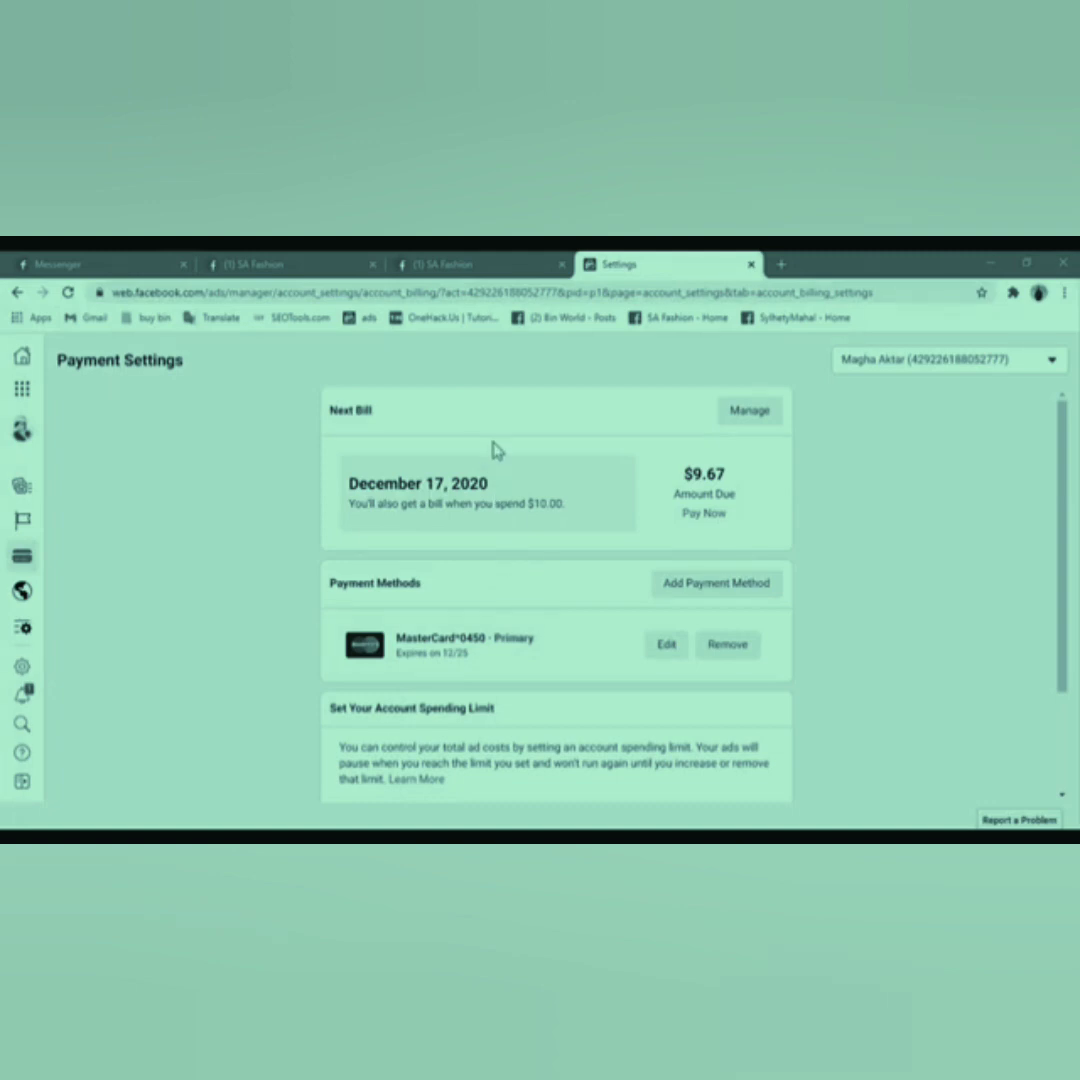
Look over the available ad accounts and return to the SA Fashion Ad Center to review its ads and summary
left_click(910, 362)
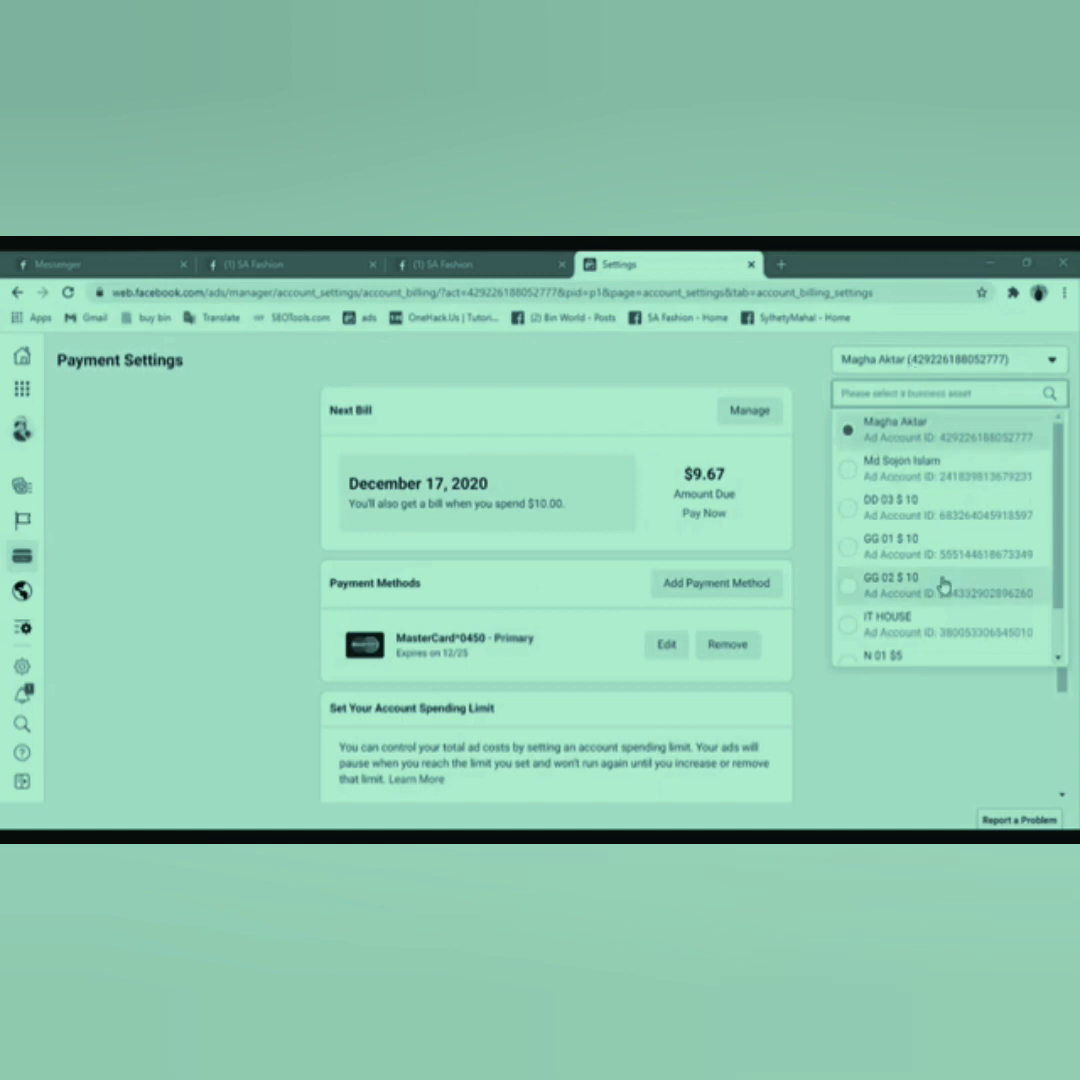
left_click(212, 485)
left_click(450, 264)
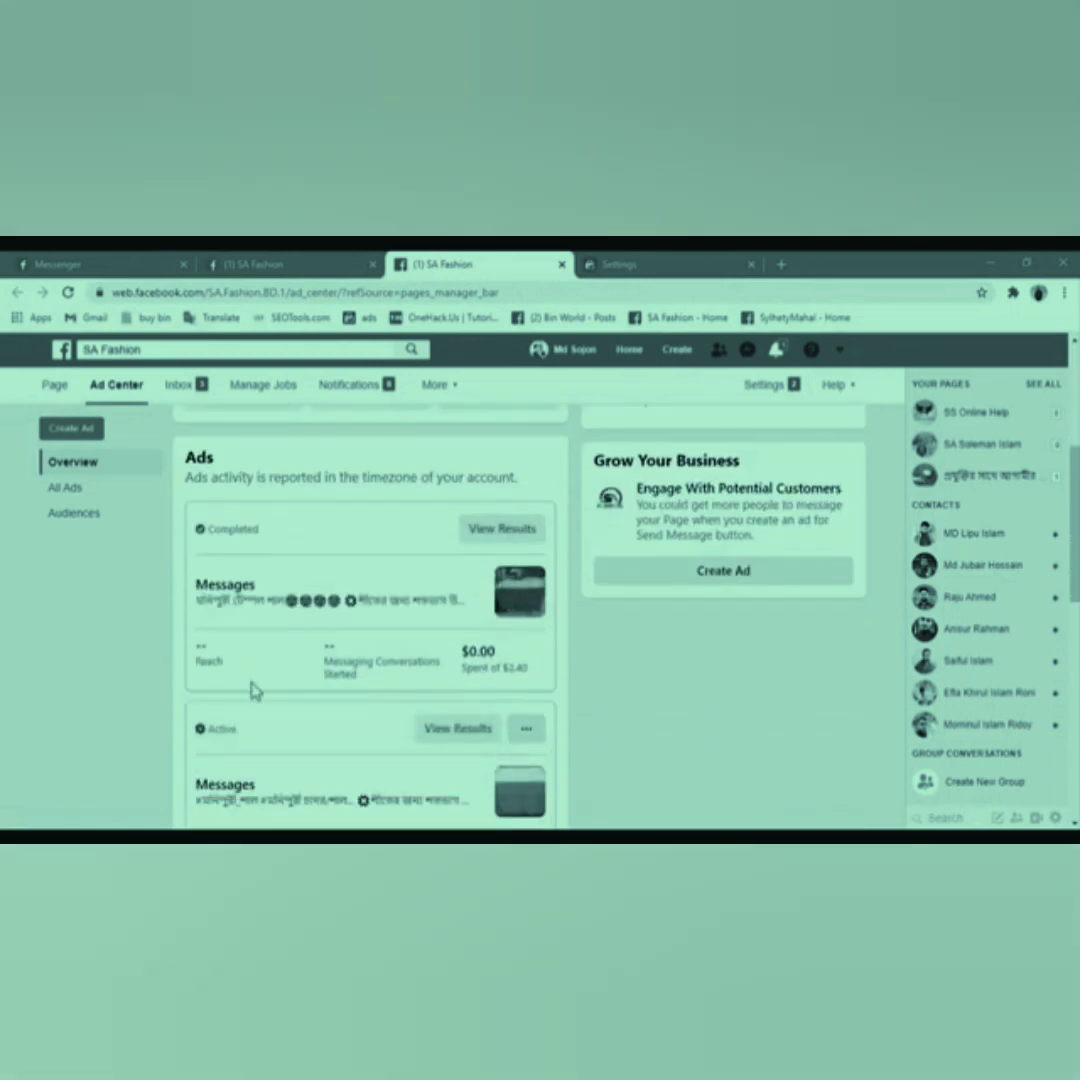
scroll(253, 690, "down", 3)
scroll(258, 585, "up", 5)
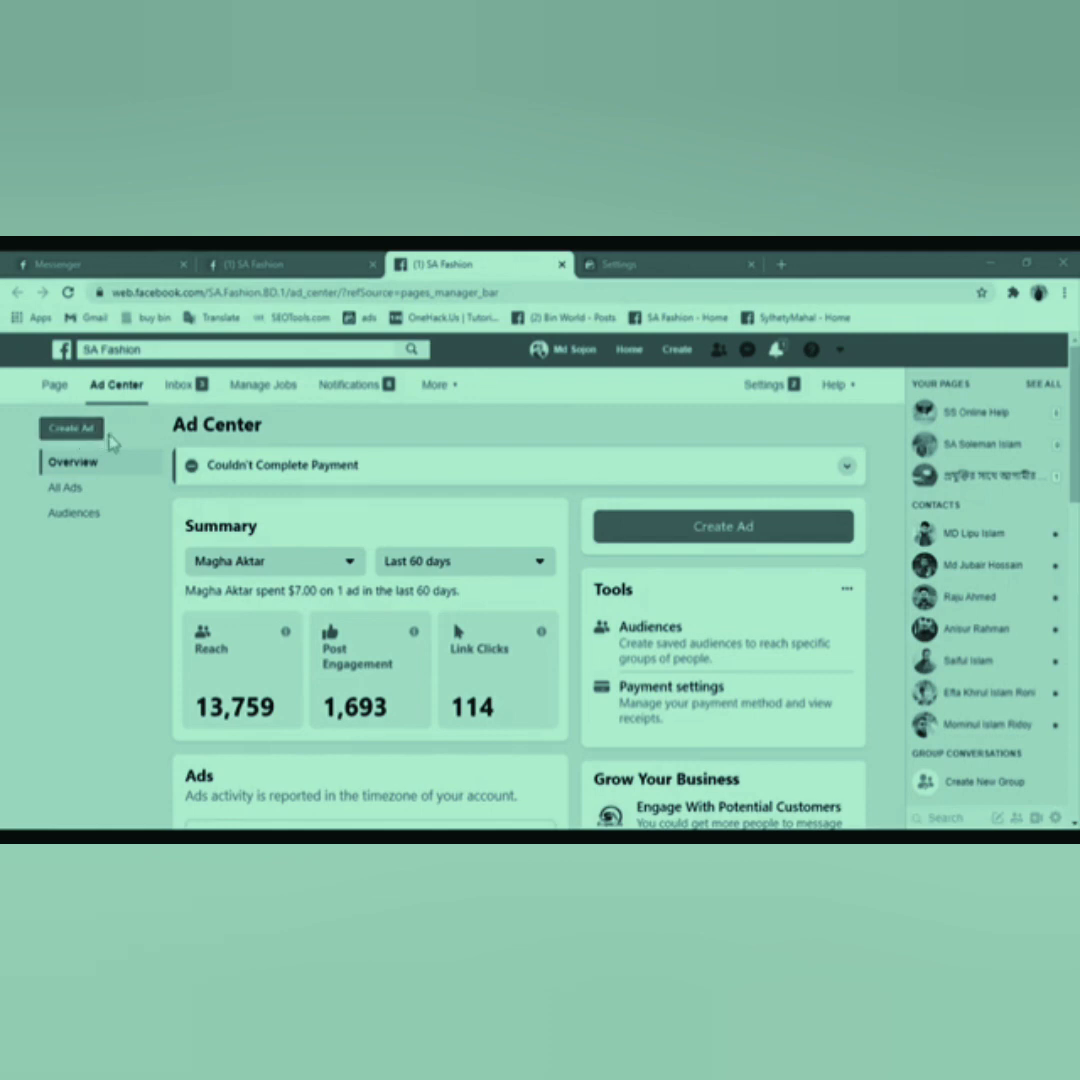
Start creating a new ad for the SA Fashion page and choose Boost a Post as its type
left_click(80, 428)
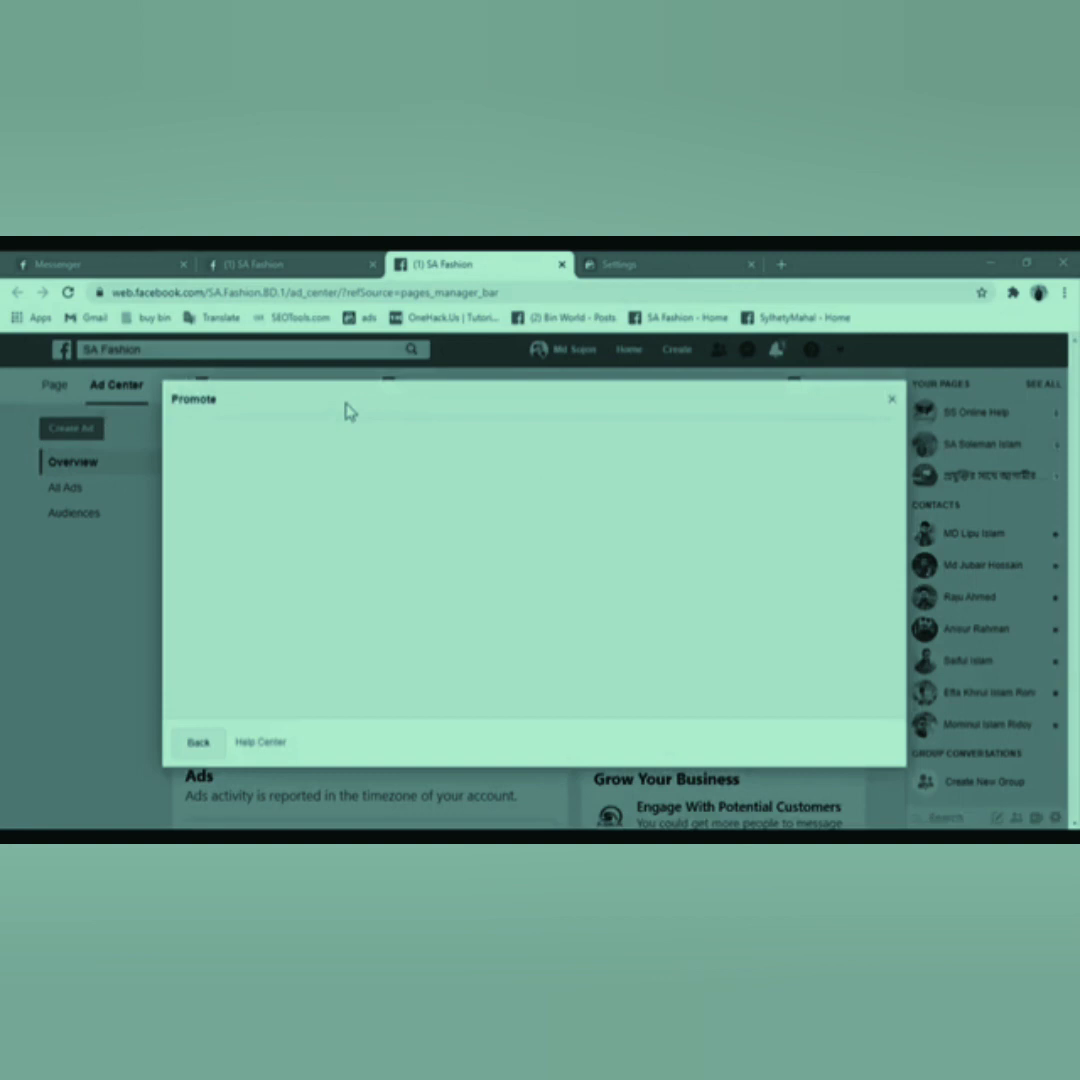
scroll(555, 615, "down", 2)
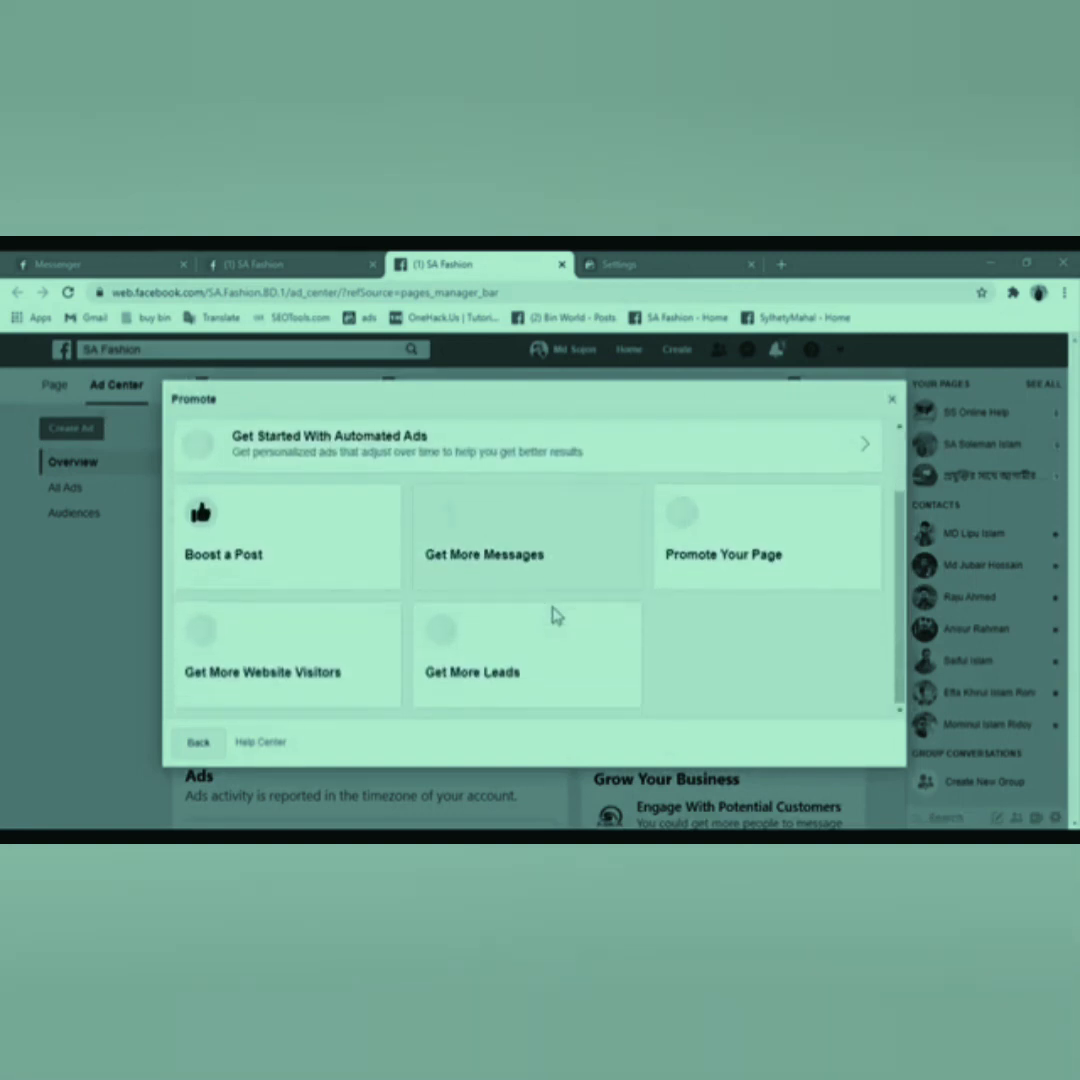
scroll(552, 622, "up", 2)
scroll(550, 622, "down", 2)
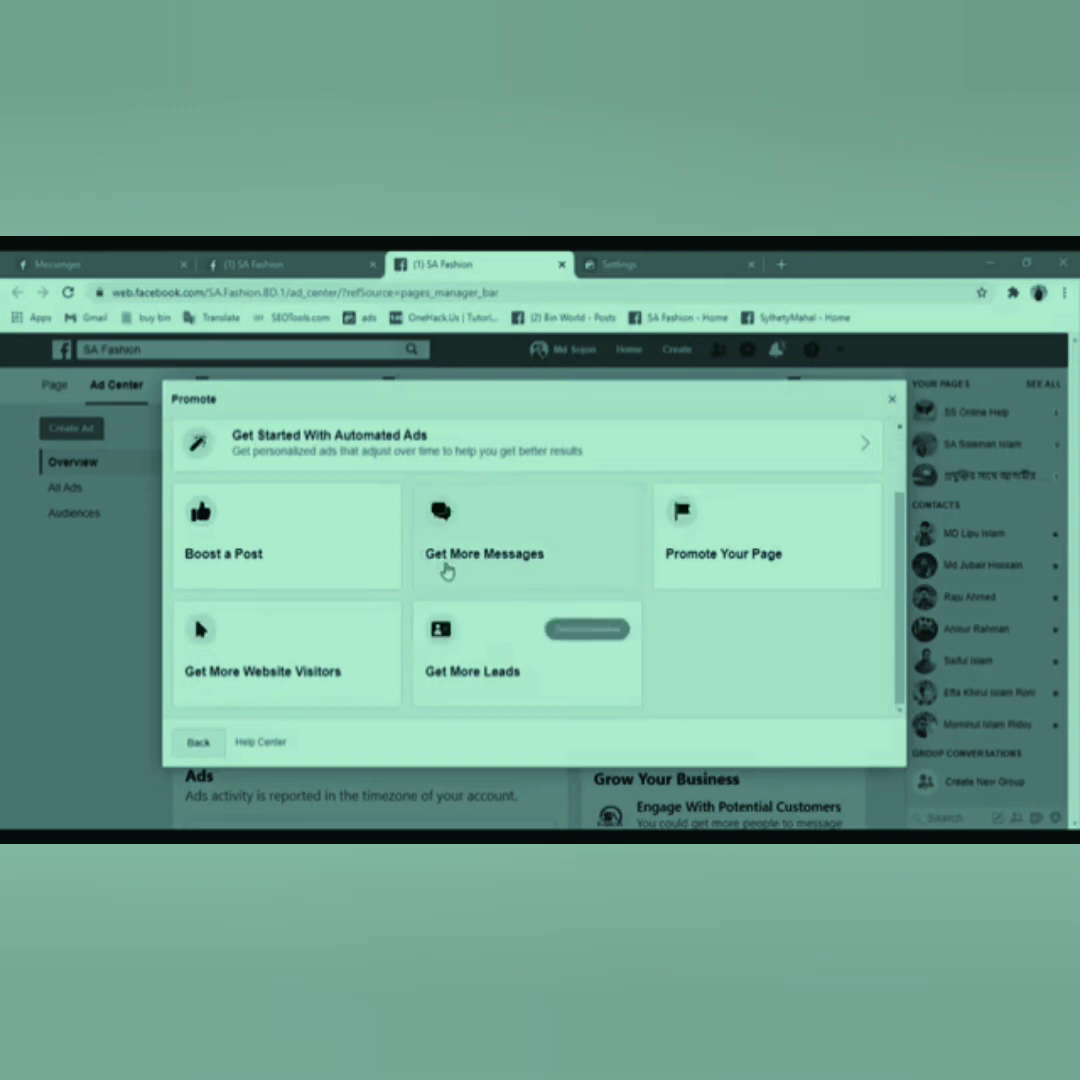
left_click(272, 550)
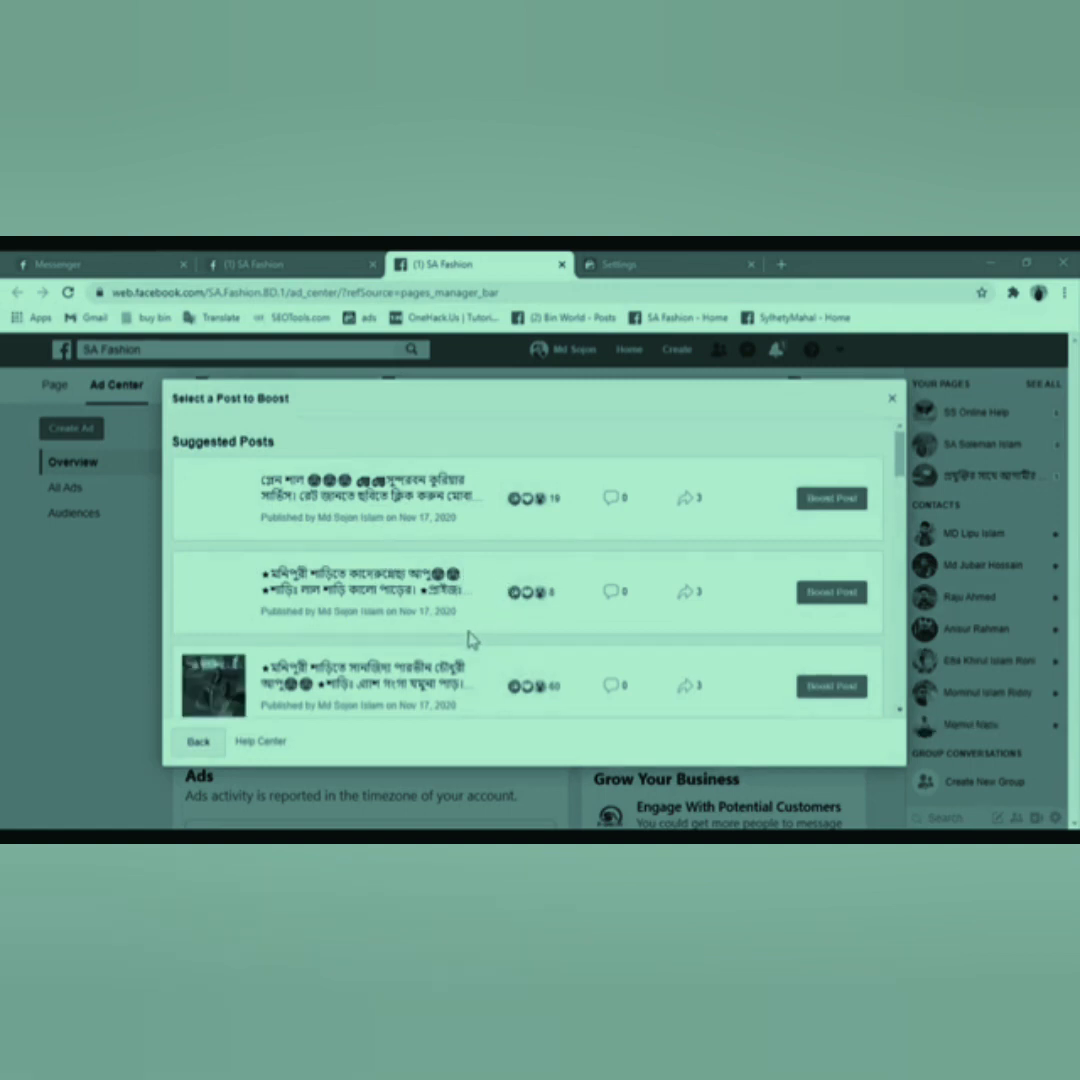
Find the previously boosted #মনিপুরী_শাল post from Nov 17, 2020 among the recent posts and choose to boost it again
scroll(388, 610, "down", 5)
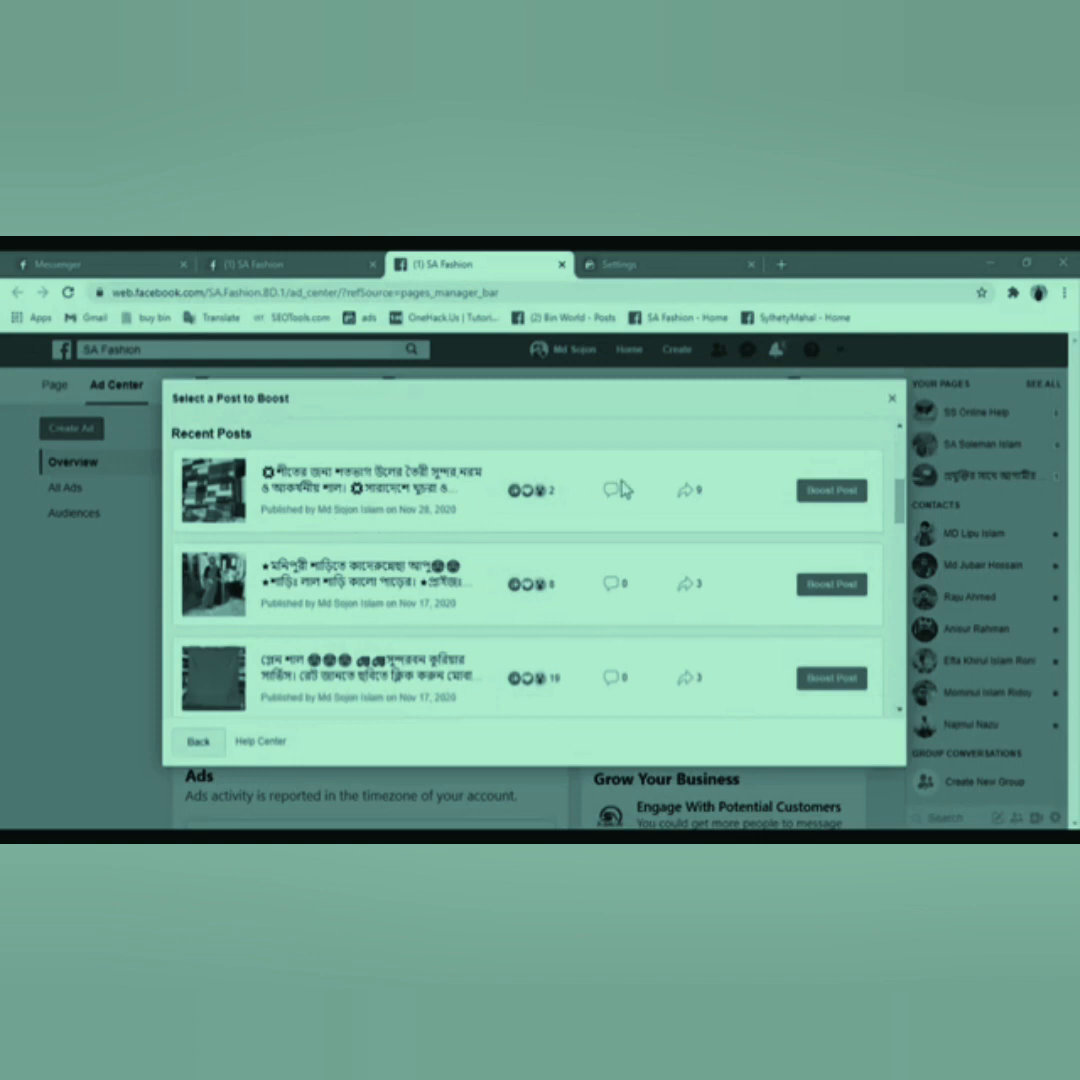
scroll(376, 594, "down", 1)
scroll(376, 594, "down", 2)
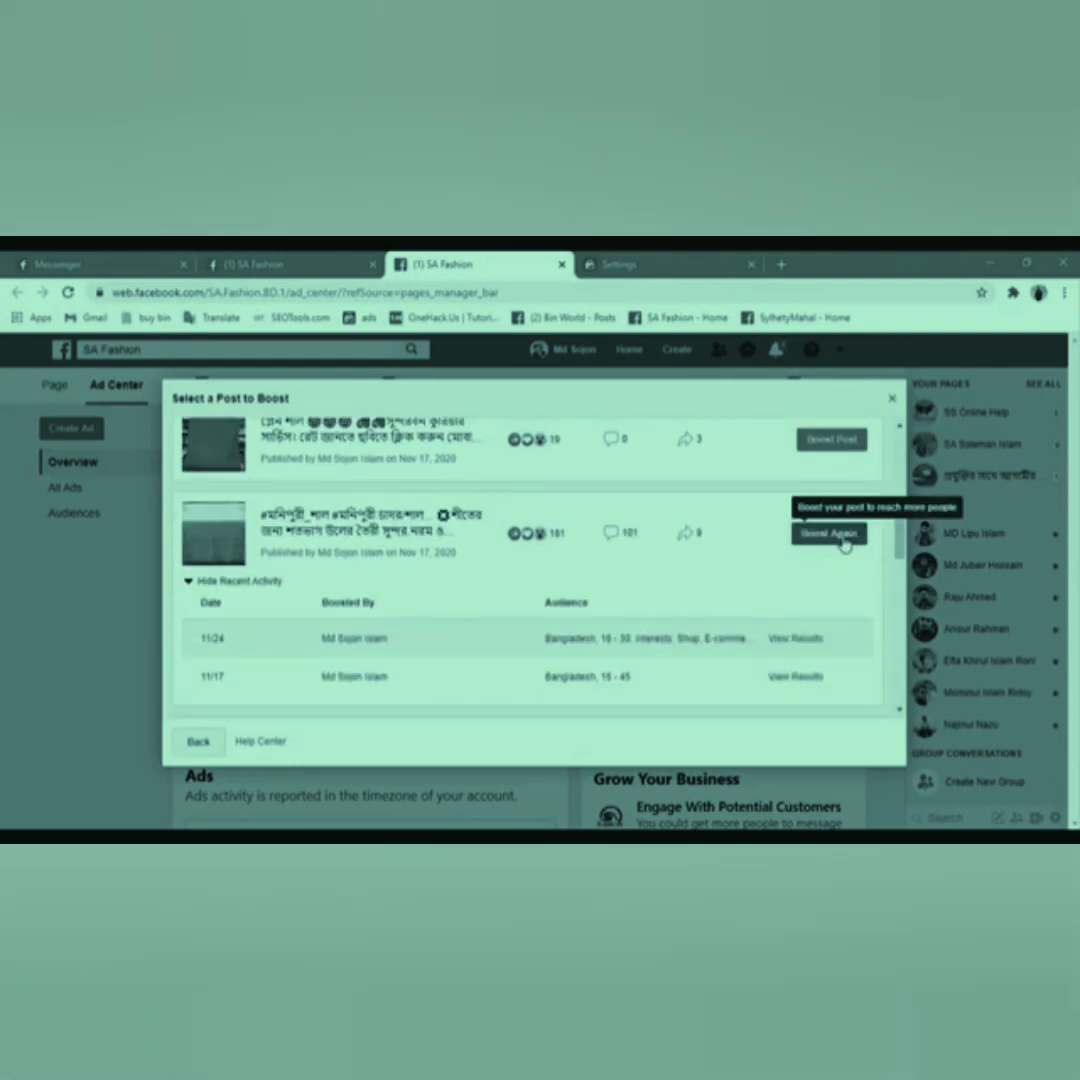
left_click(850, 538)
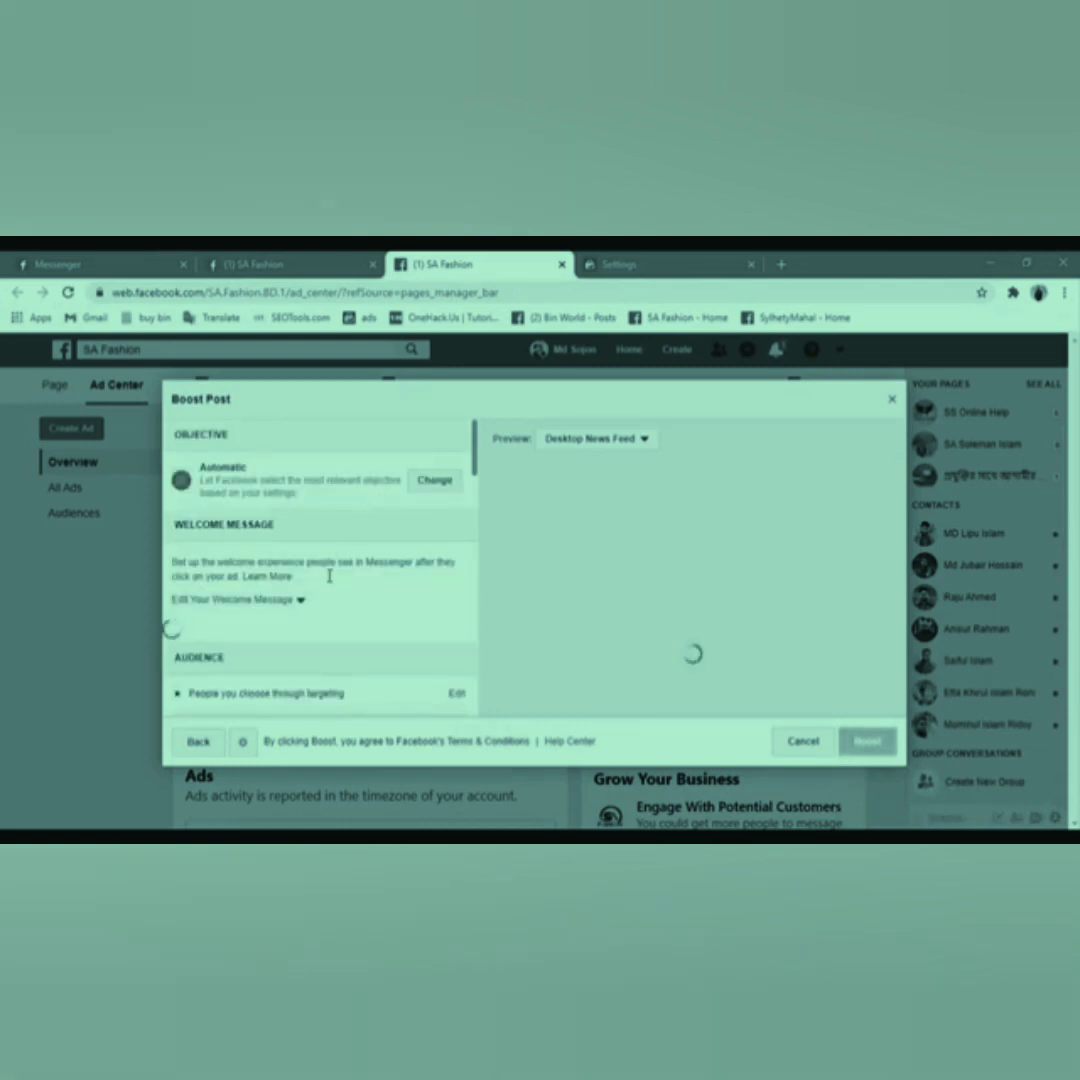
Set the payment account of the boosted post to the DD 03 $ 10 account
scroll(380, 633, "down", 15)
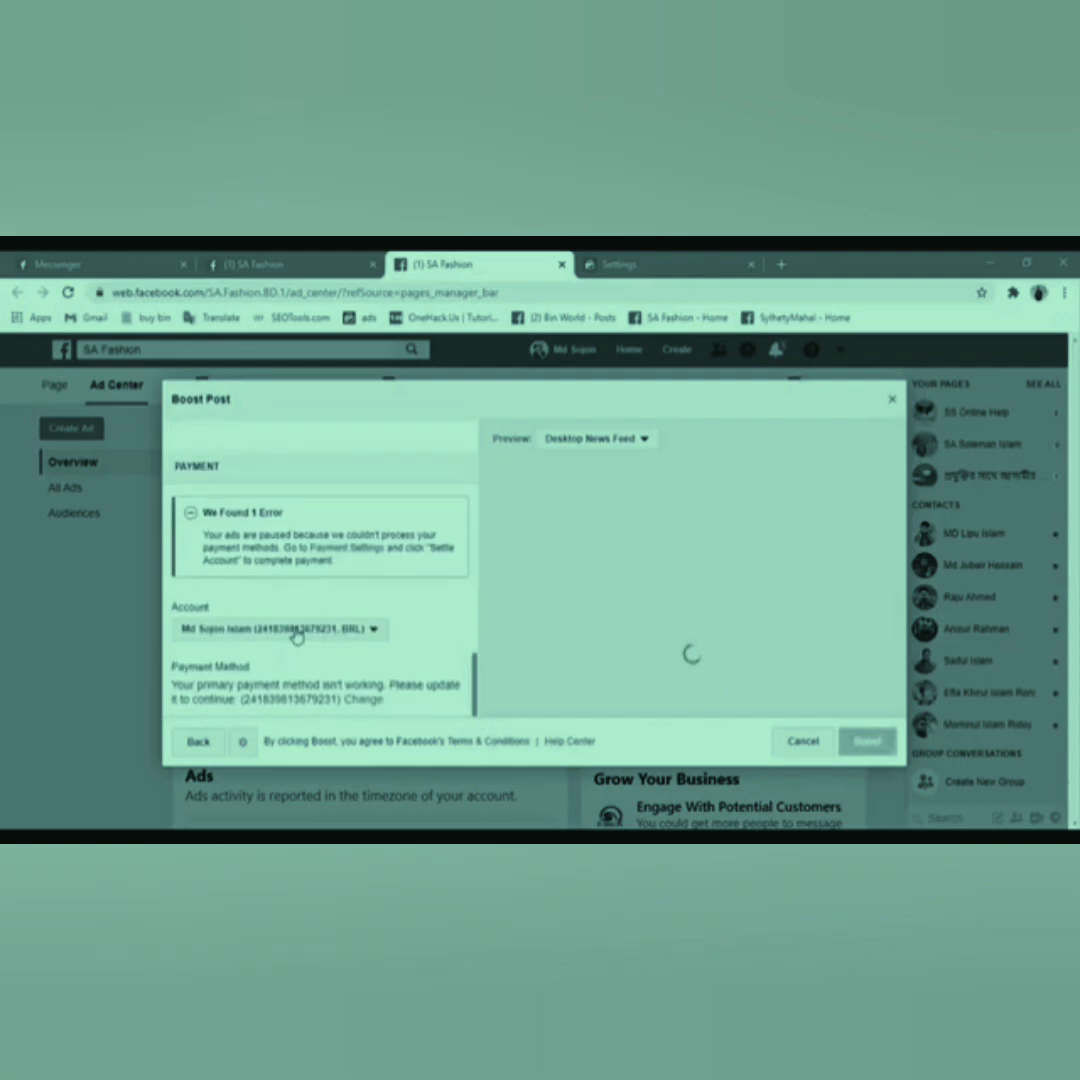
left_click(287, 632)
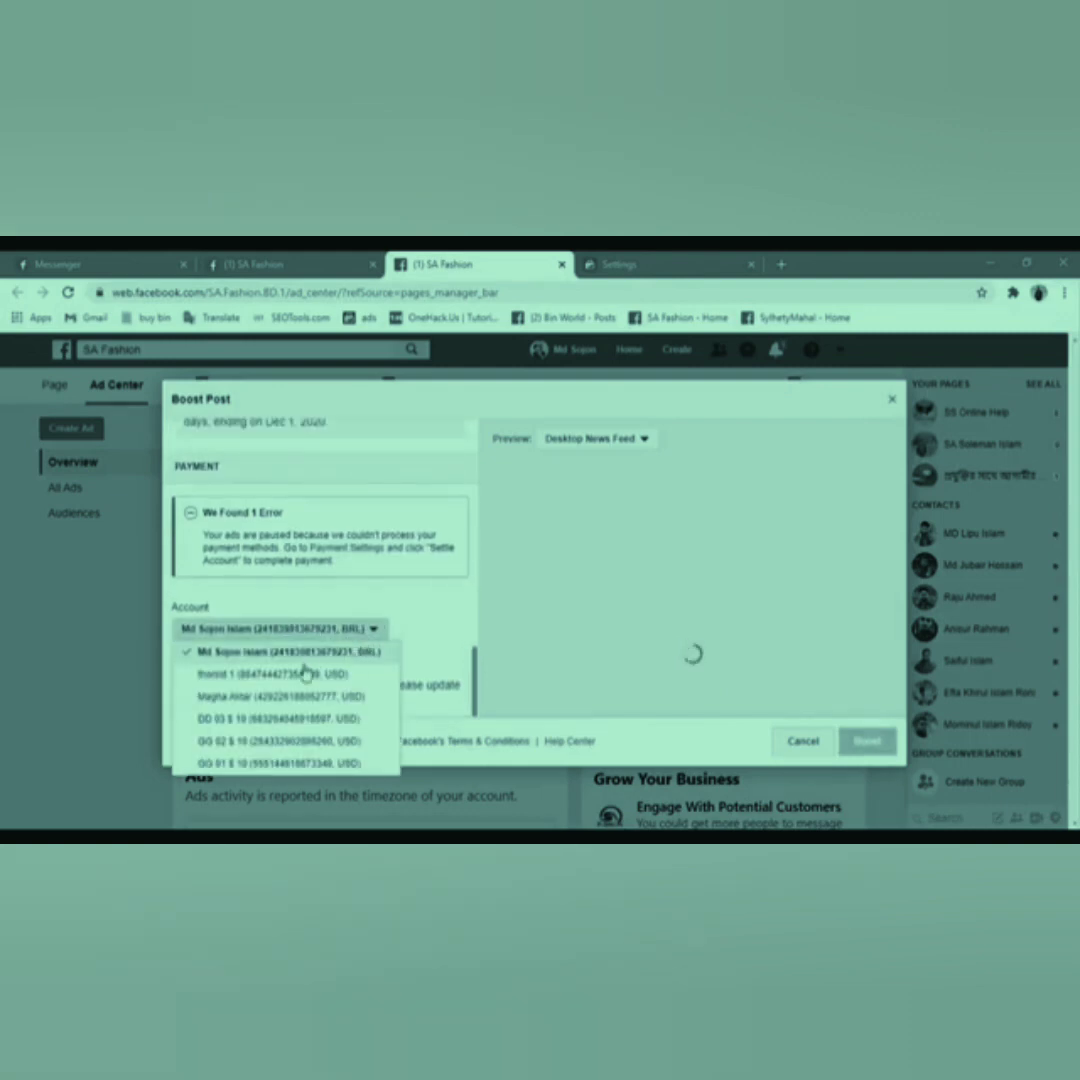
left_click(315, 727)
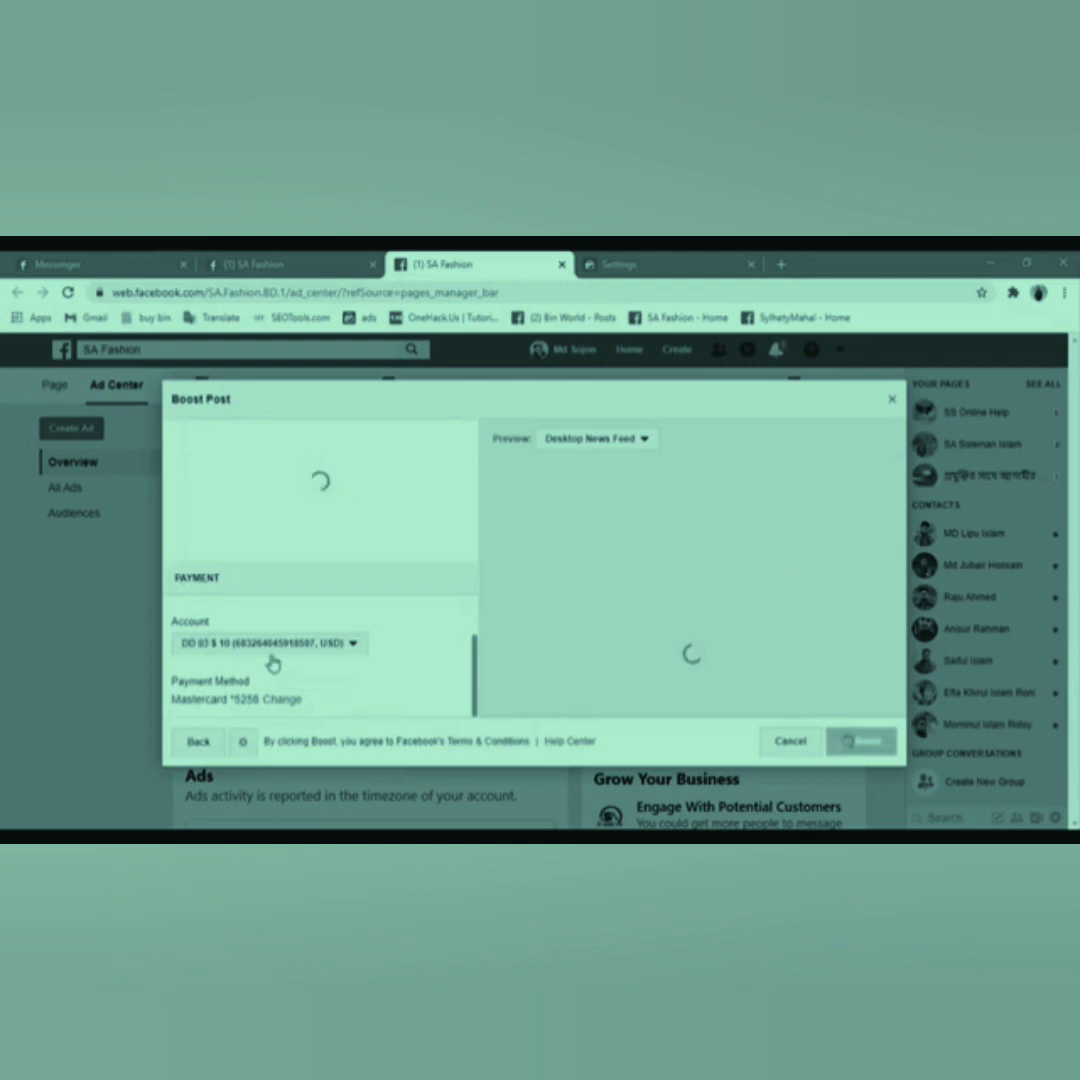
Return to the ad account settings, select the DD 03 $ 10 account and go to Payment Settings
left_click(700, 266)
left_click(868, 366)
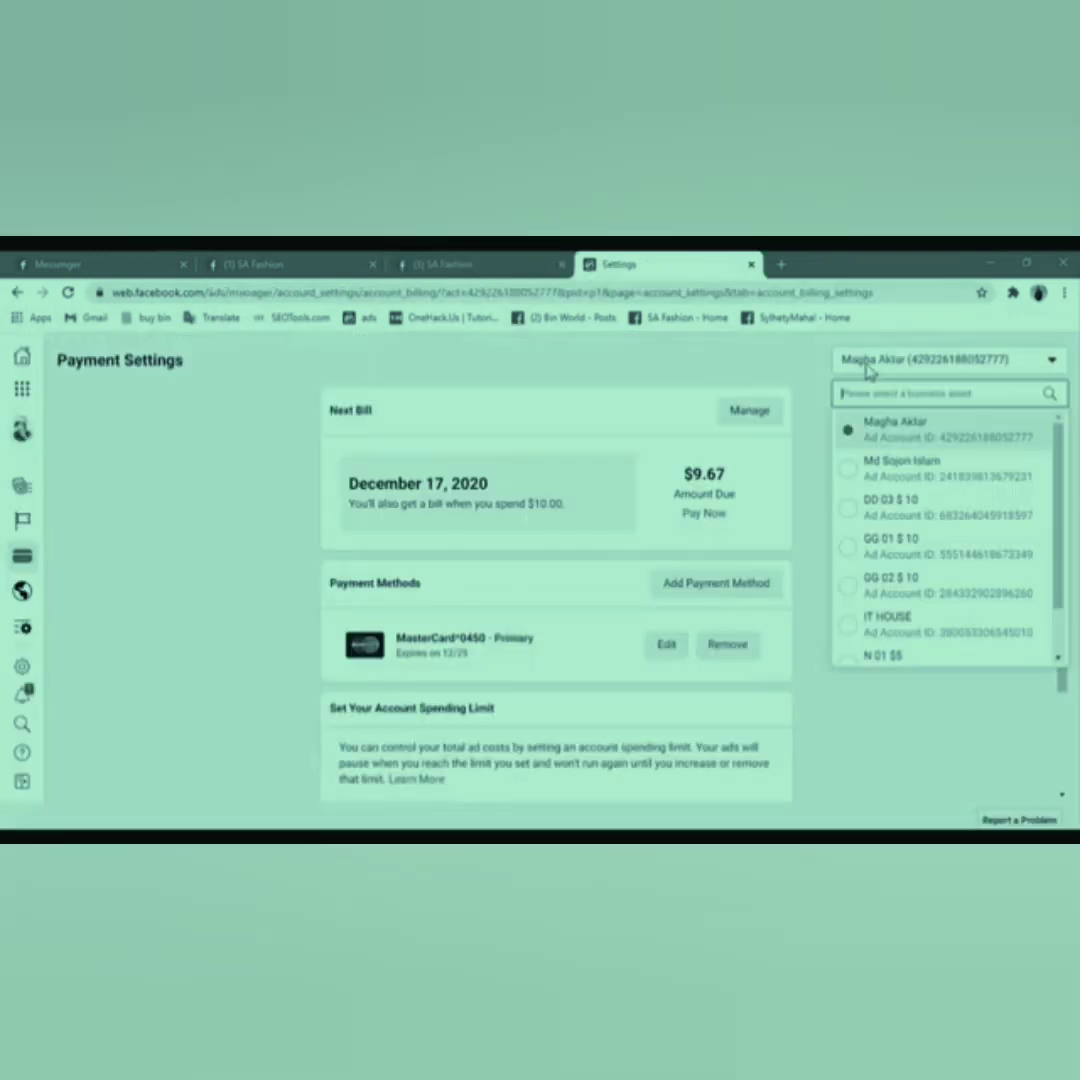
left_click(914, 508)
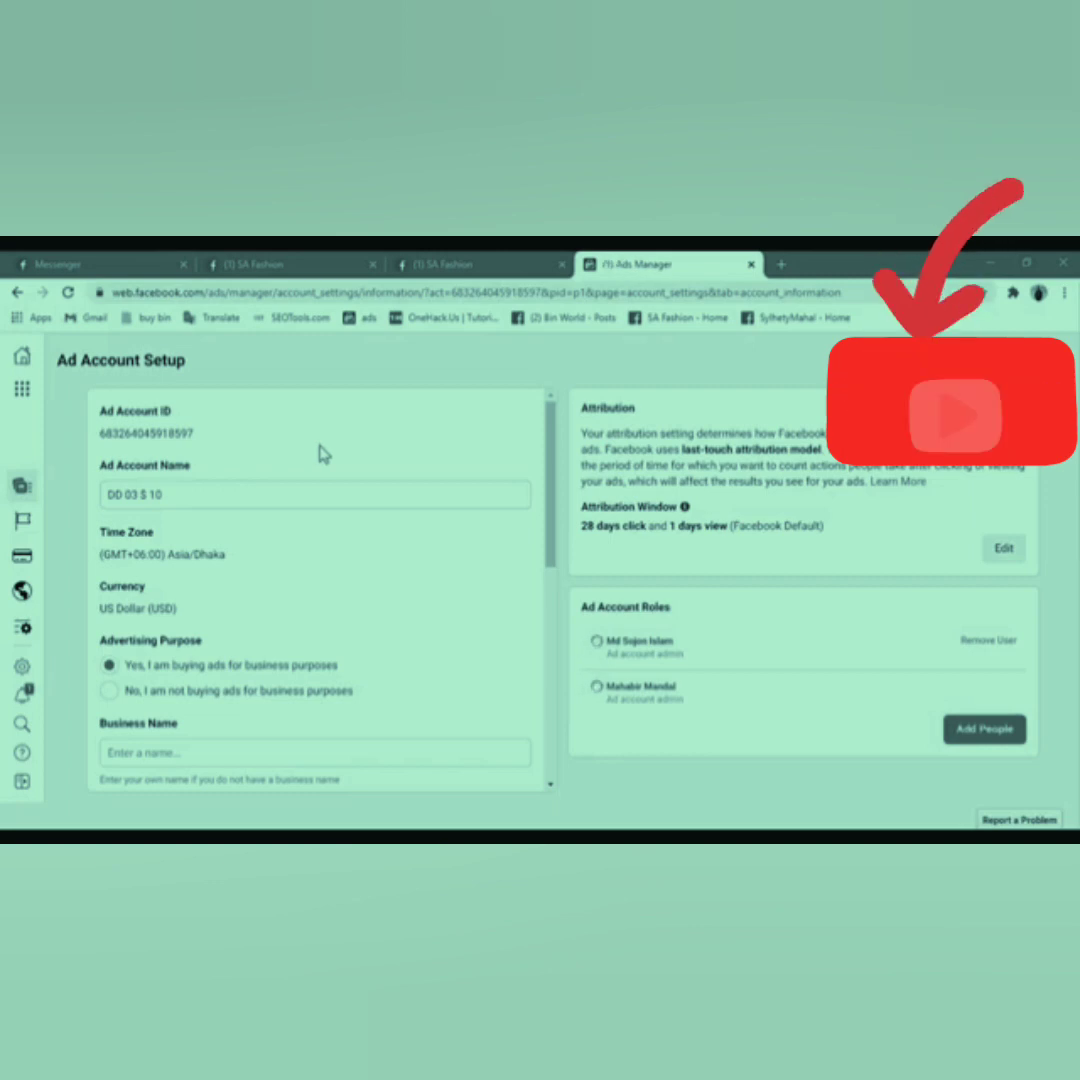
mouse_move(40, 620)
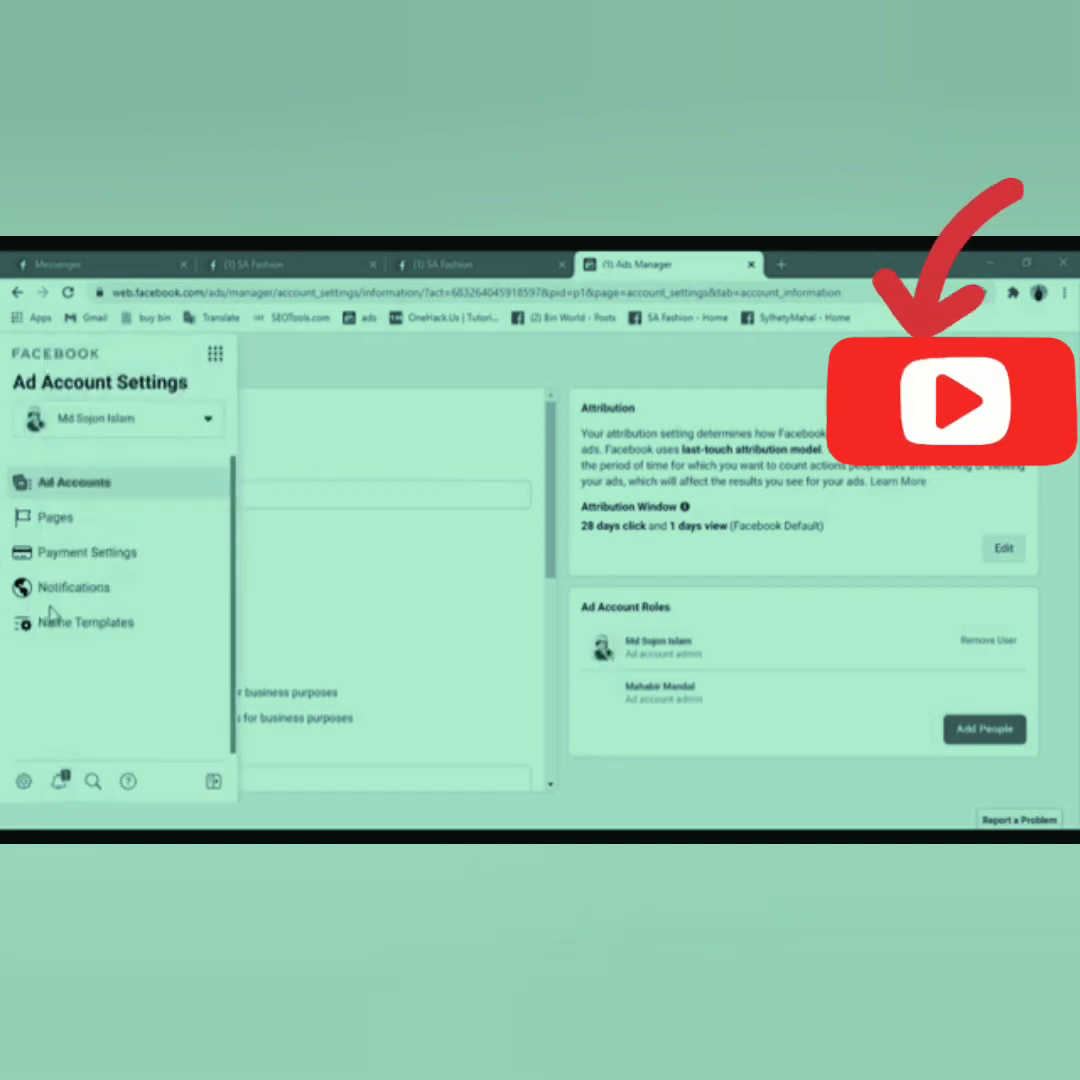
left_click(86, 555)
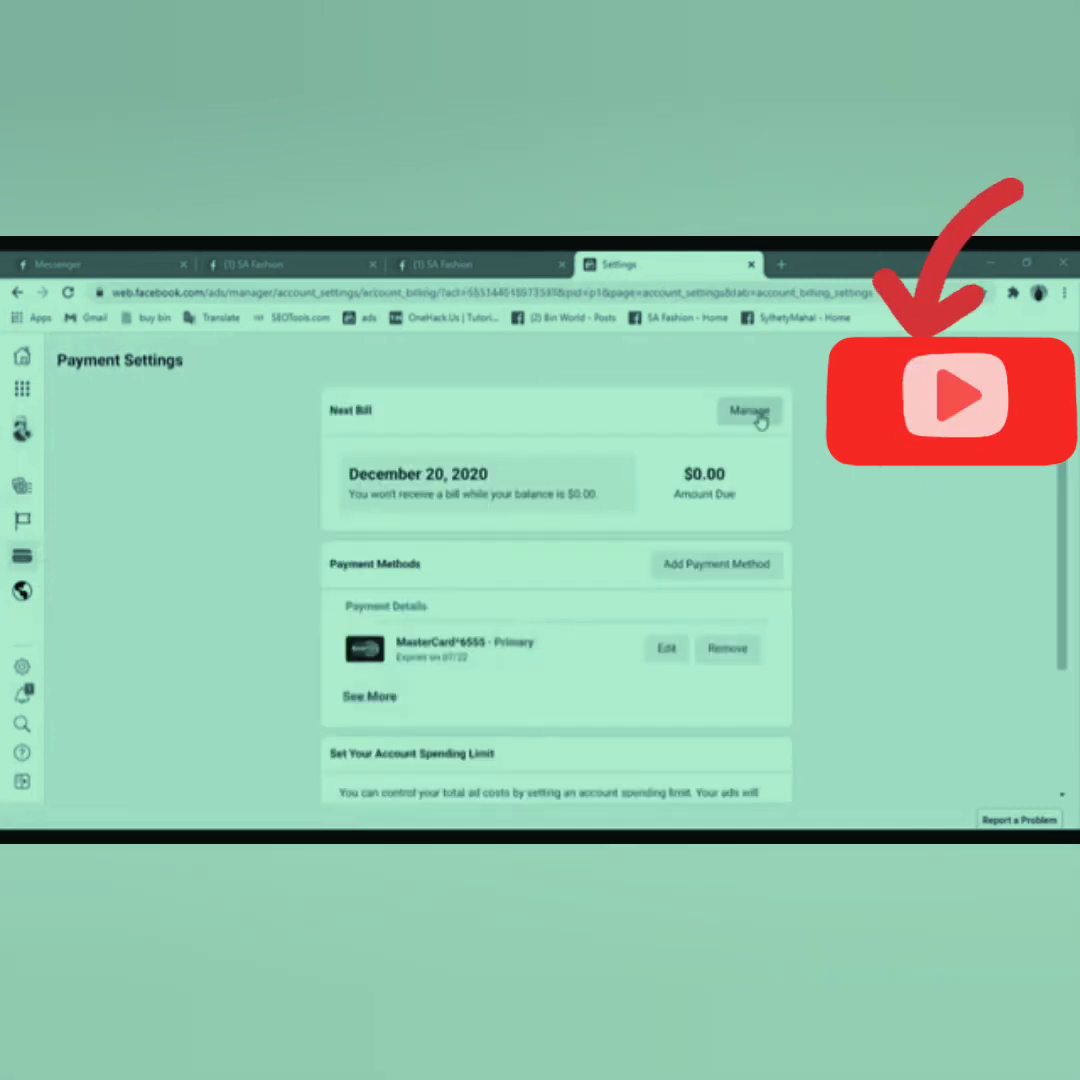
Check the current billing threshold of the GG 01 $ 10 account and close the threshold dialog
left_click(752, 412)
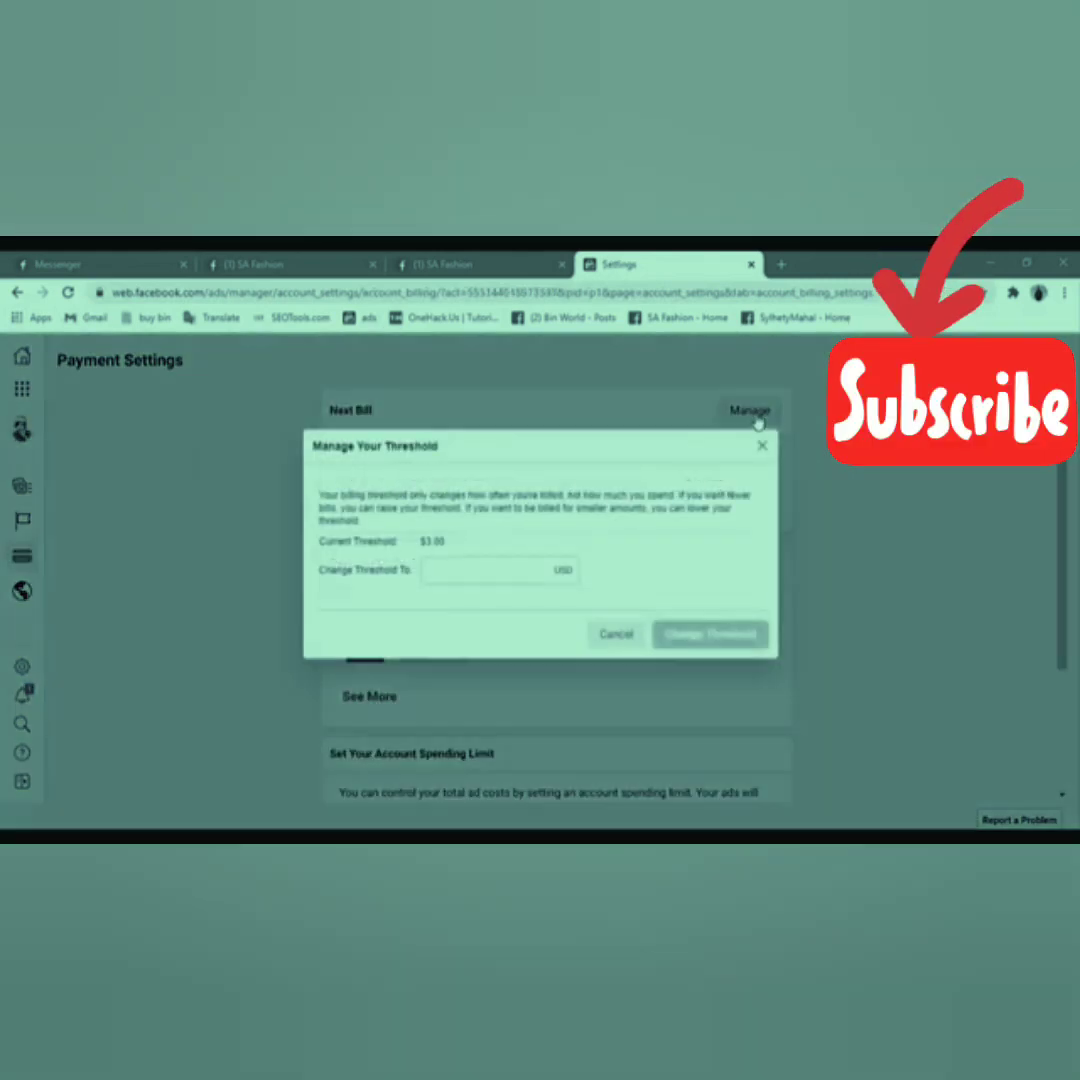
left_click_drag(444, 542, 420, 542)
double_click(438, 543)
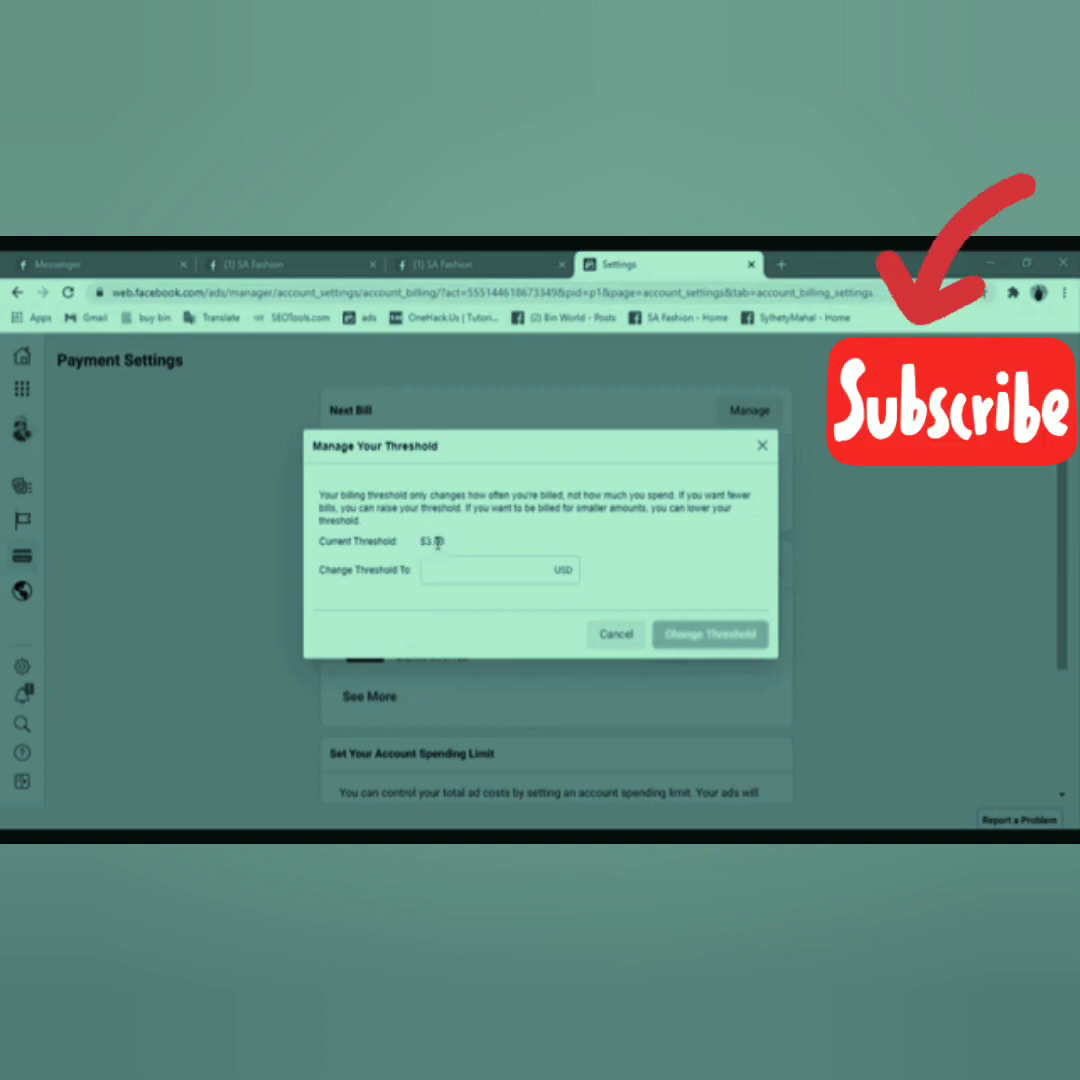
left_click(614, 631)
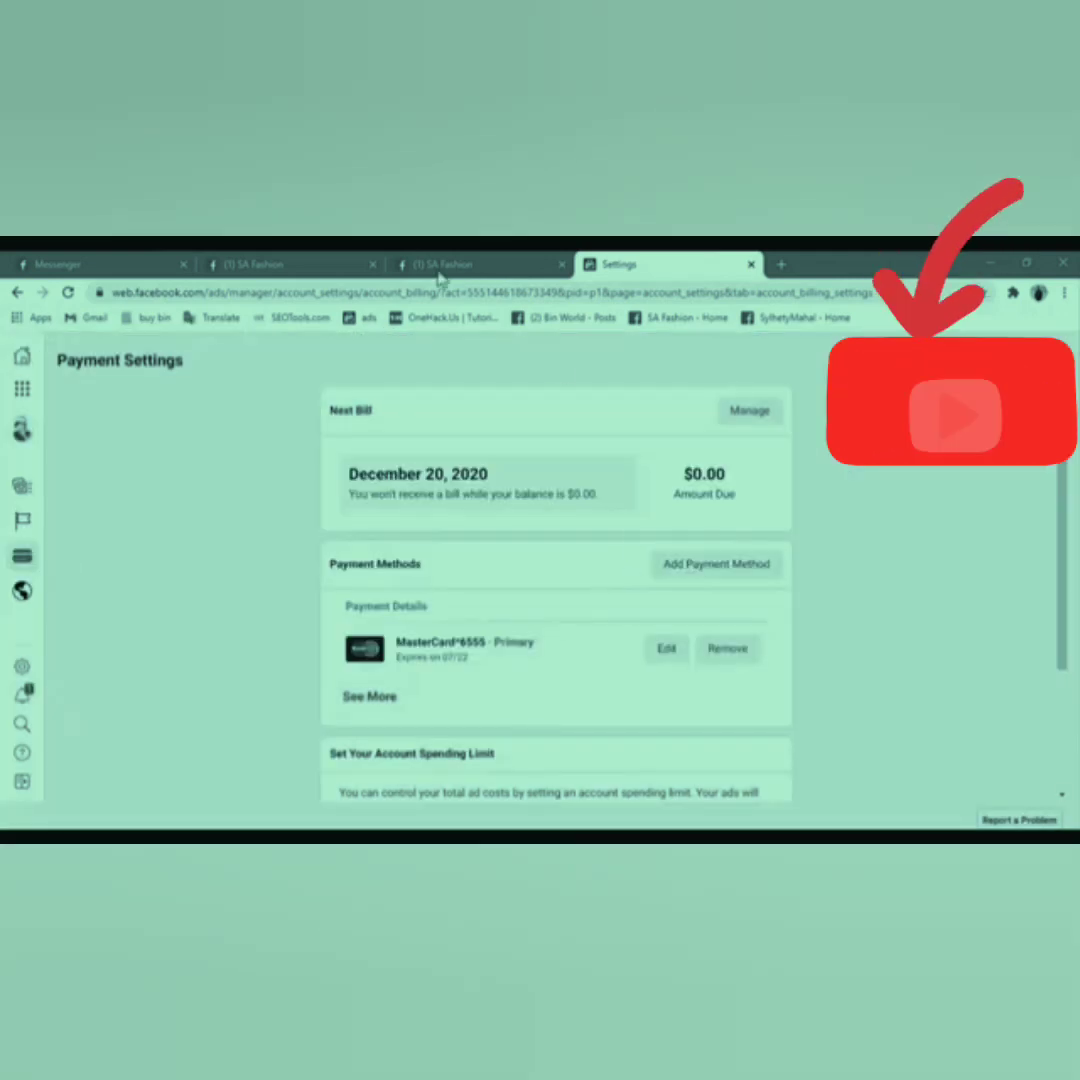
Return to the post boost in Ad Center and set its payment account to GG 01 $ 10
left_click(446, 266)
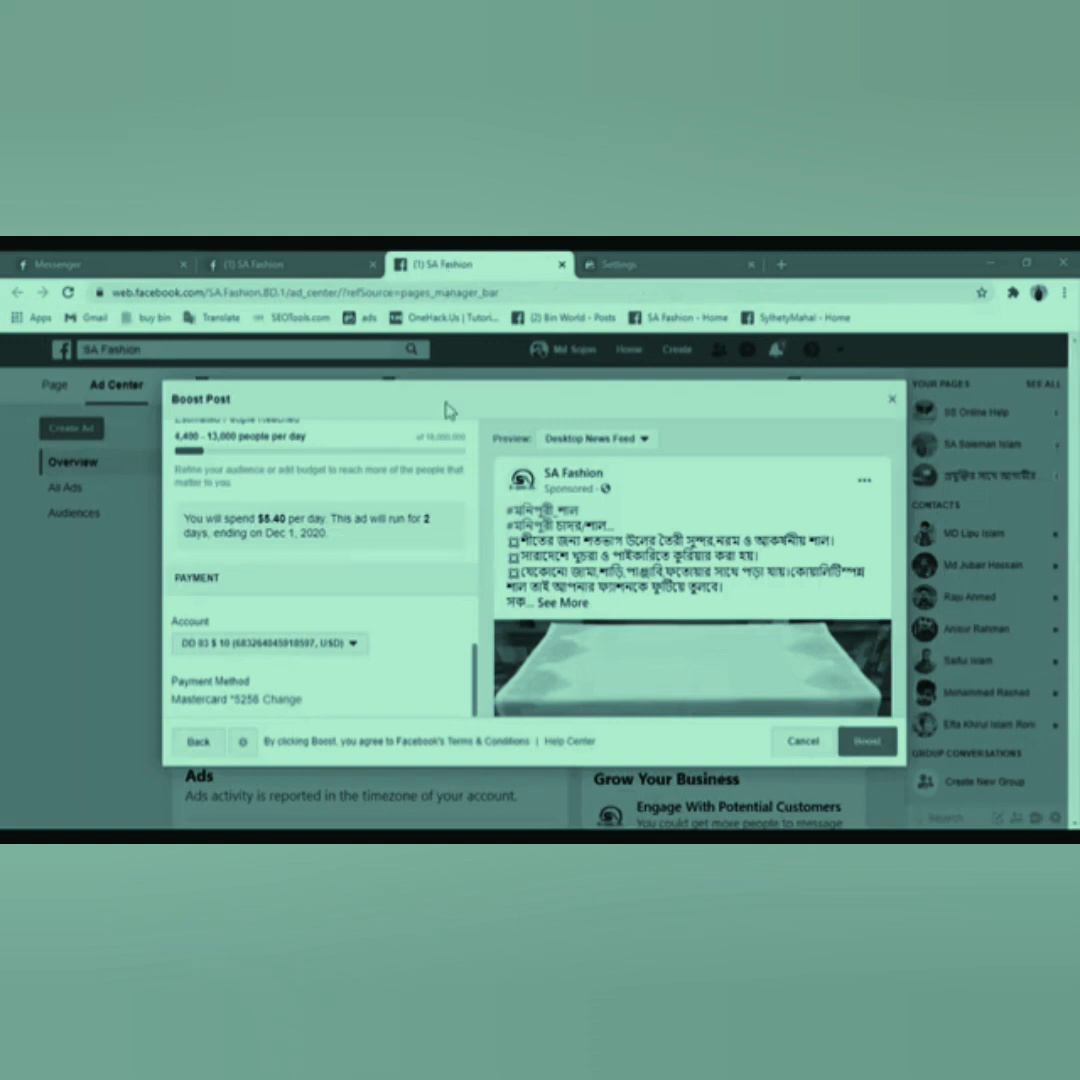
left_click(338, 642)
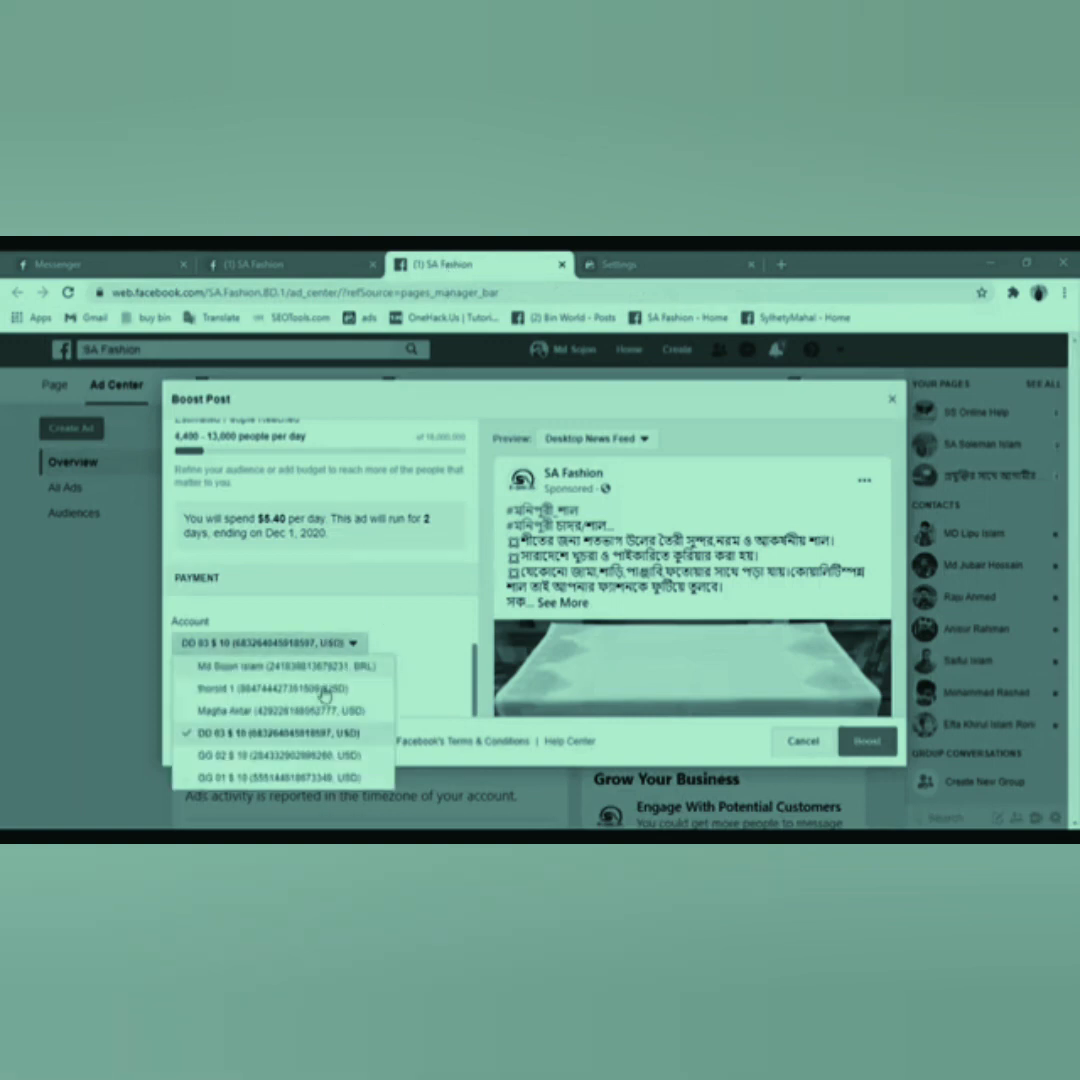
left_click(285, 777)
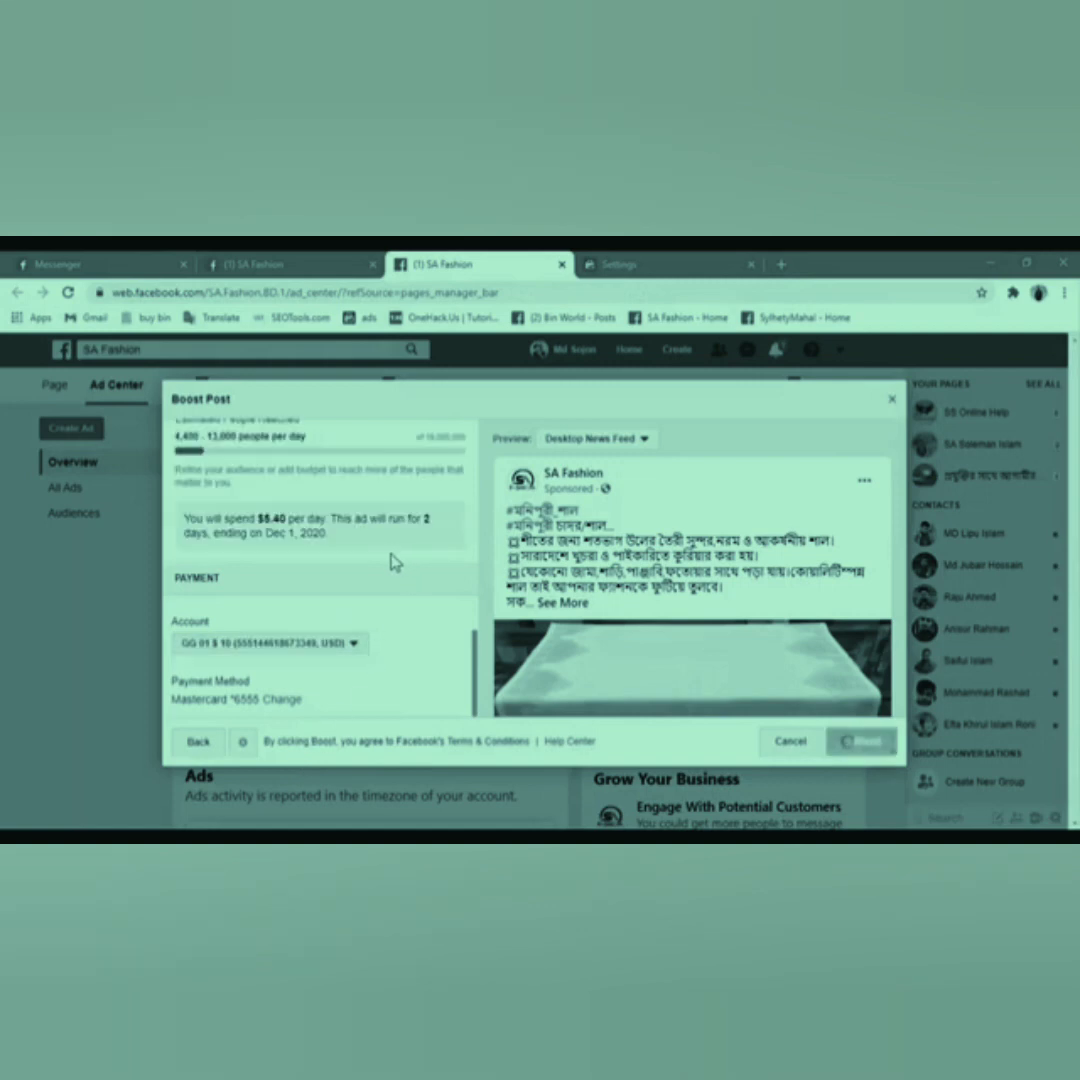
Lower the total budget of the 2-day boost to about $4.00
scroll(400, 558, "up", 3)
scroll(381, 562, "up", 5)
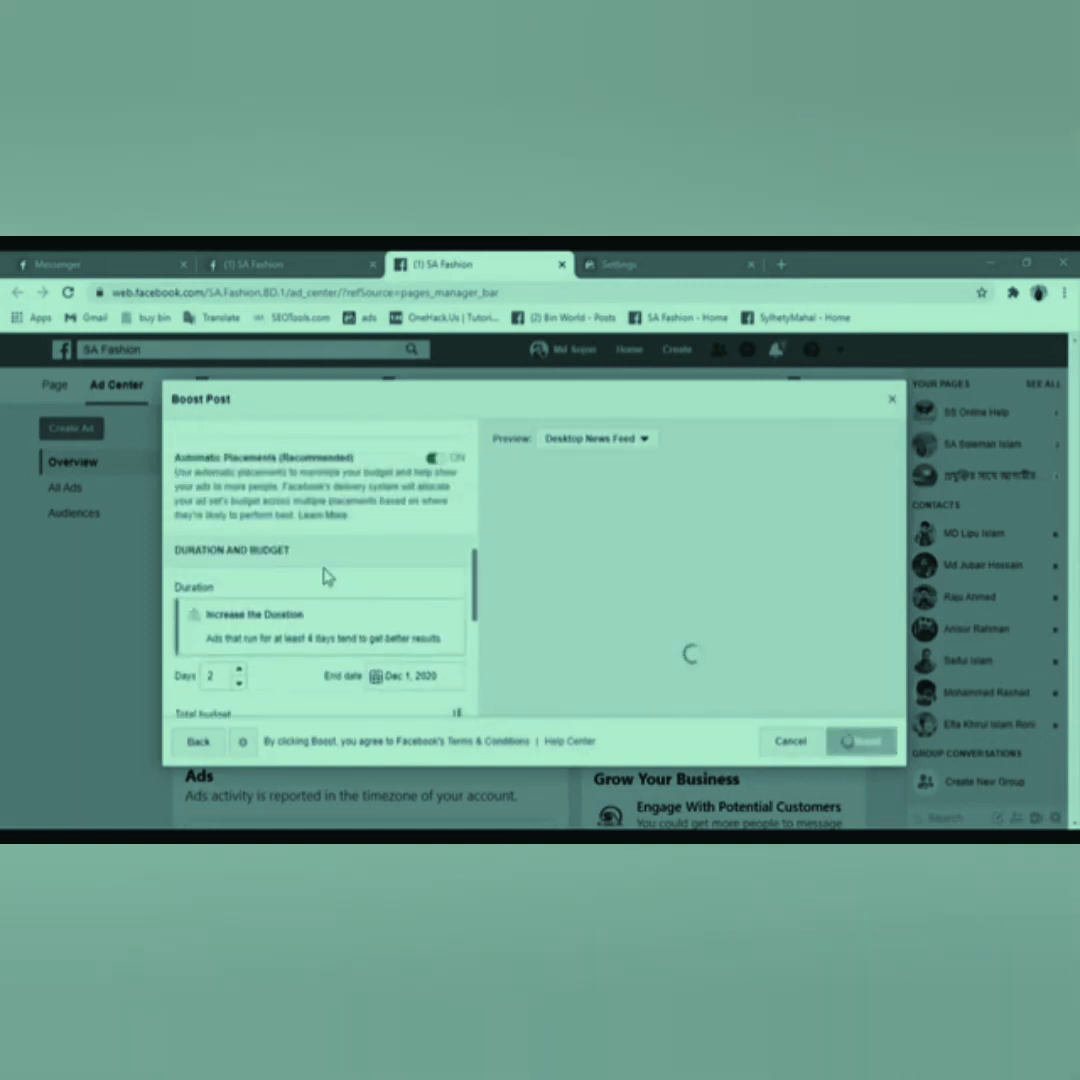
scroll(300, 570, "down", 6)
left_click(212, 548)
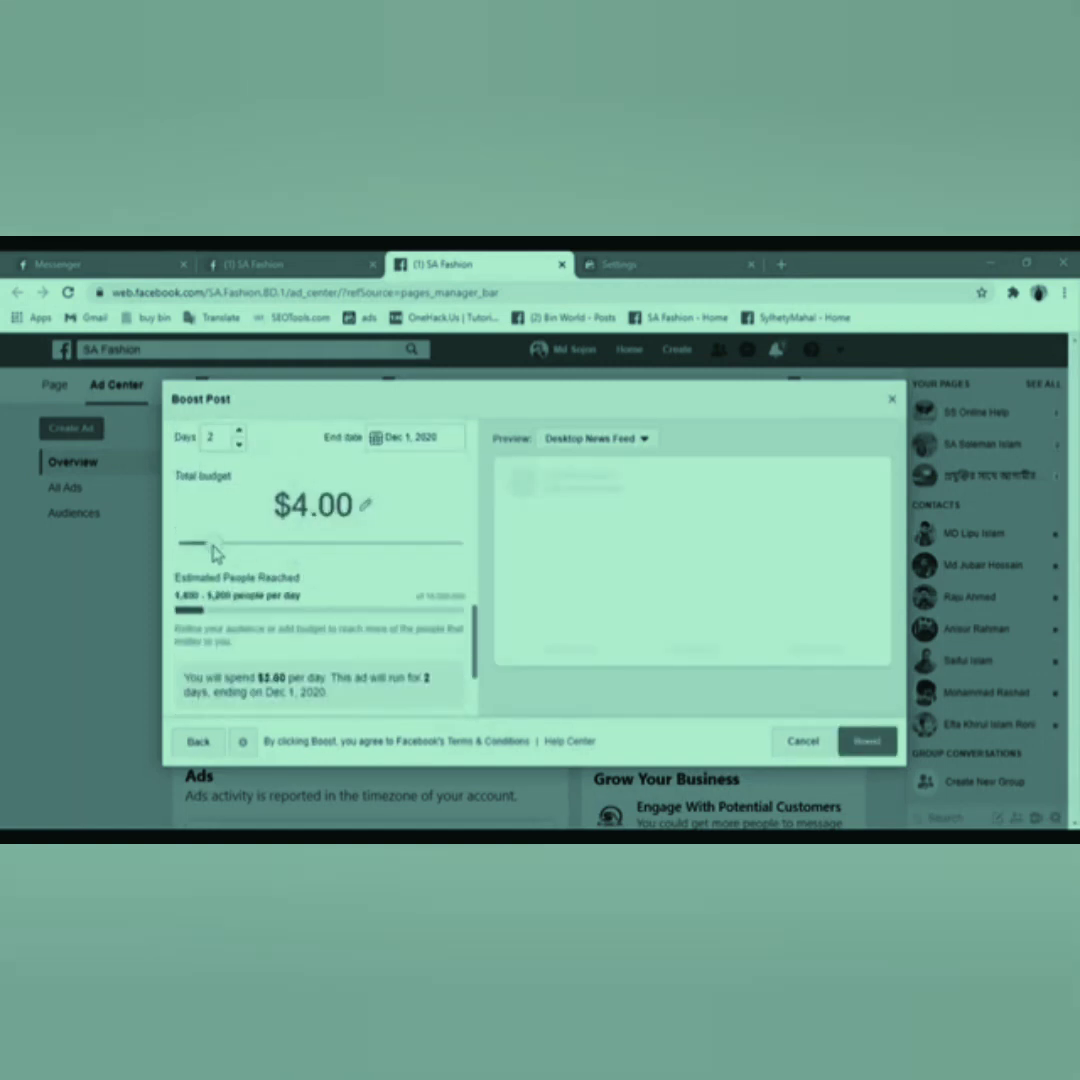
left_click(205, 545)
Review the boost's audience, budget and payment settings, and submit the 2-day post boost at $1.50 per day
scroll(280, 508, "up", 3)
scroll(288, 549, "up", 5)
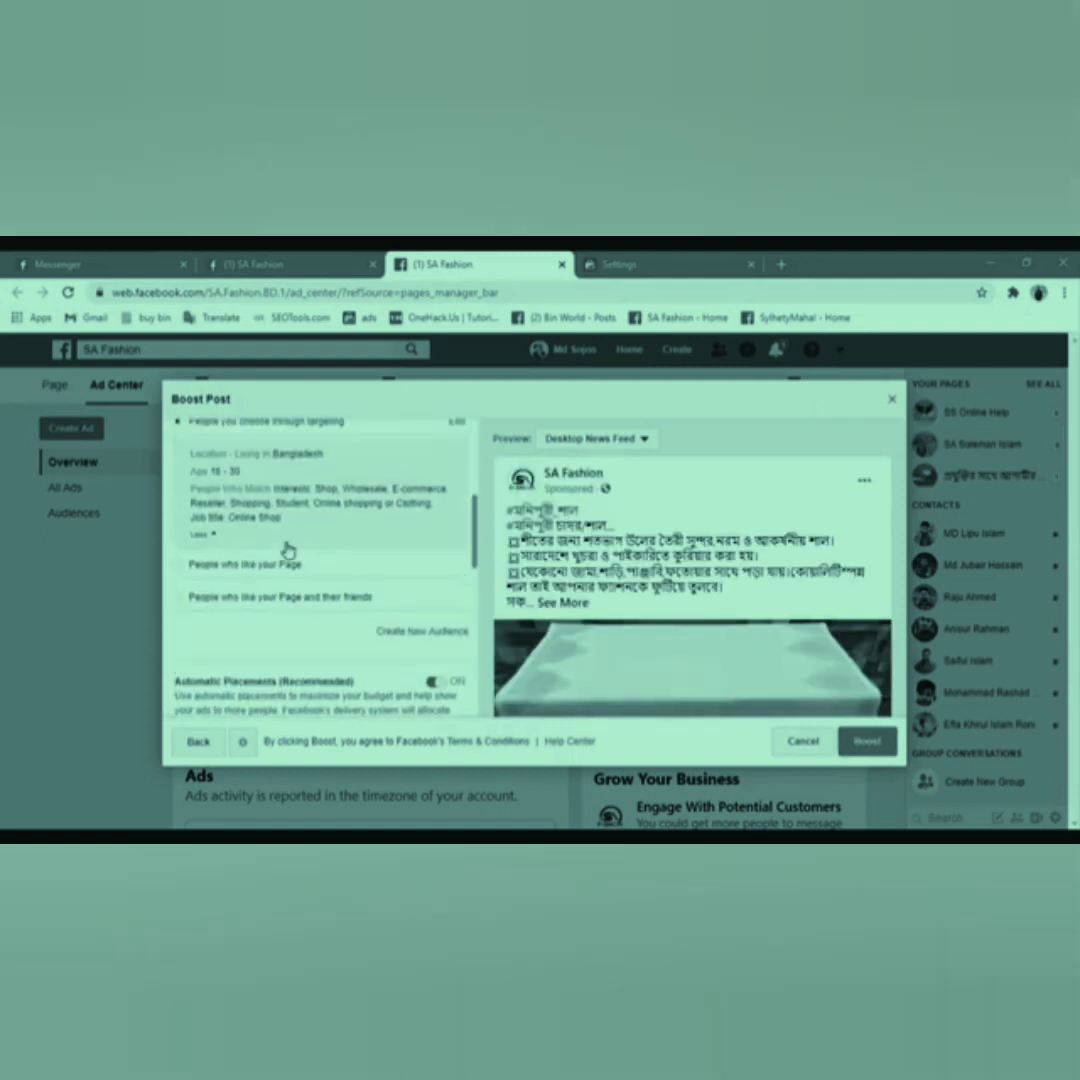
scroll(350, 560, "up", 5)
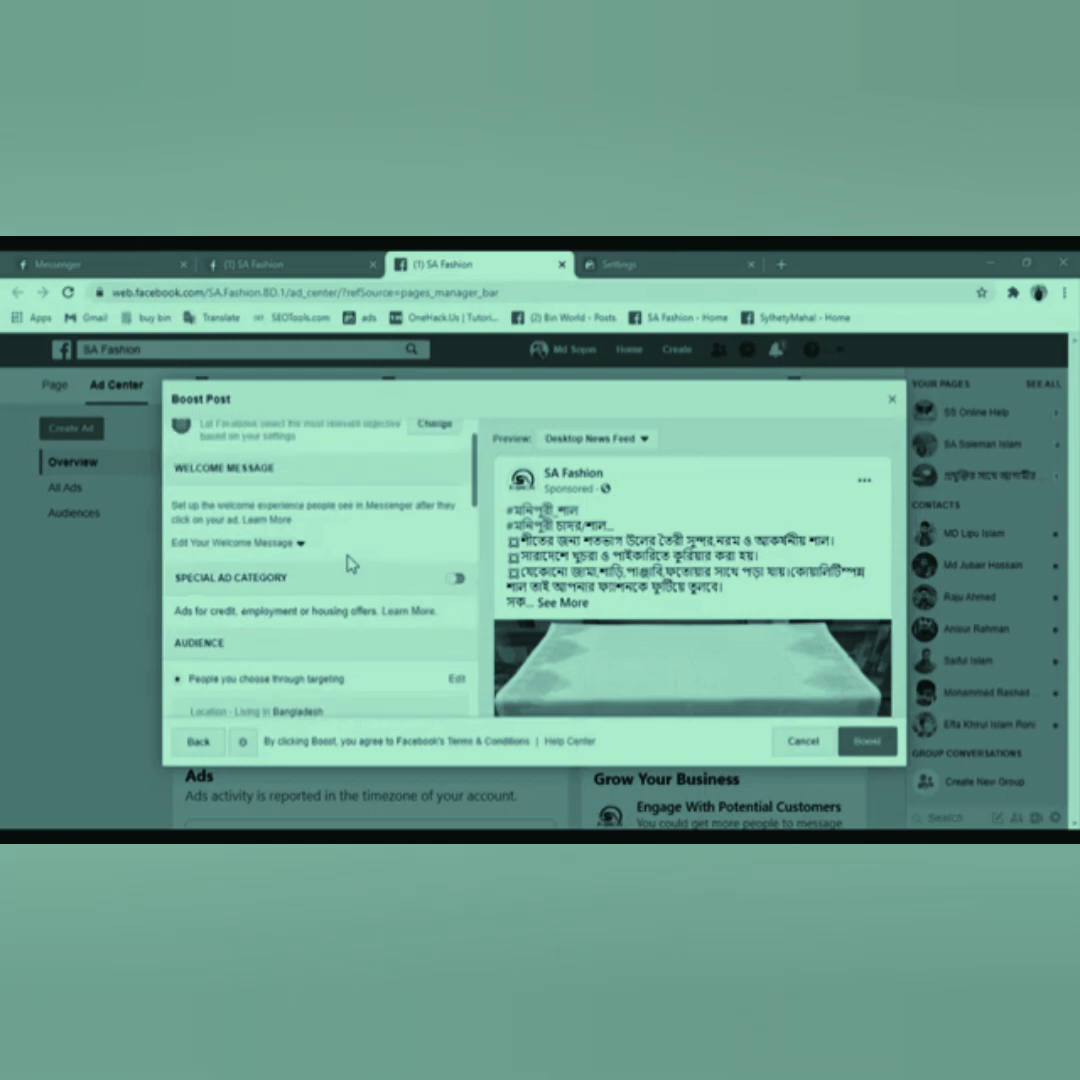
scroll(363, 605, "down", 8)
scroll(363, 605, "down", 10)
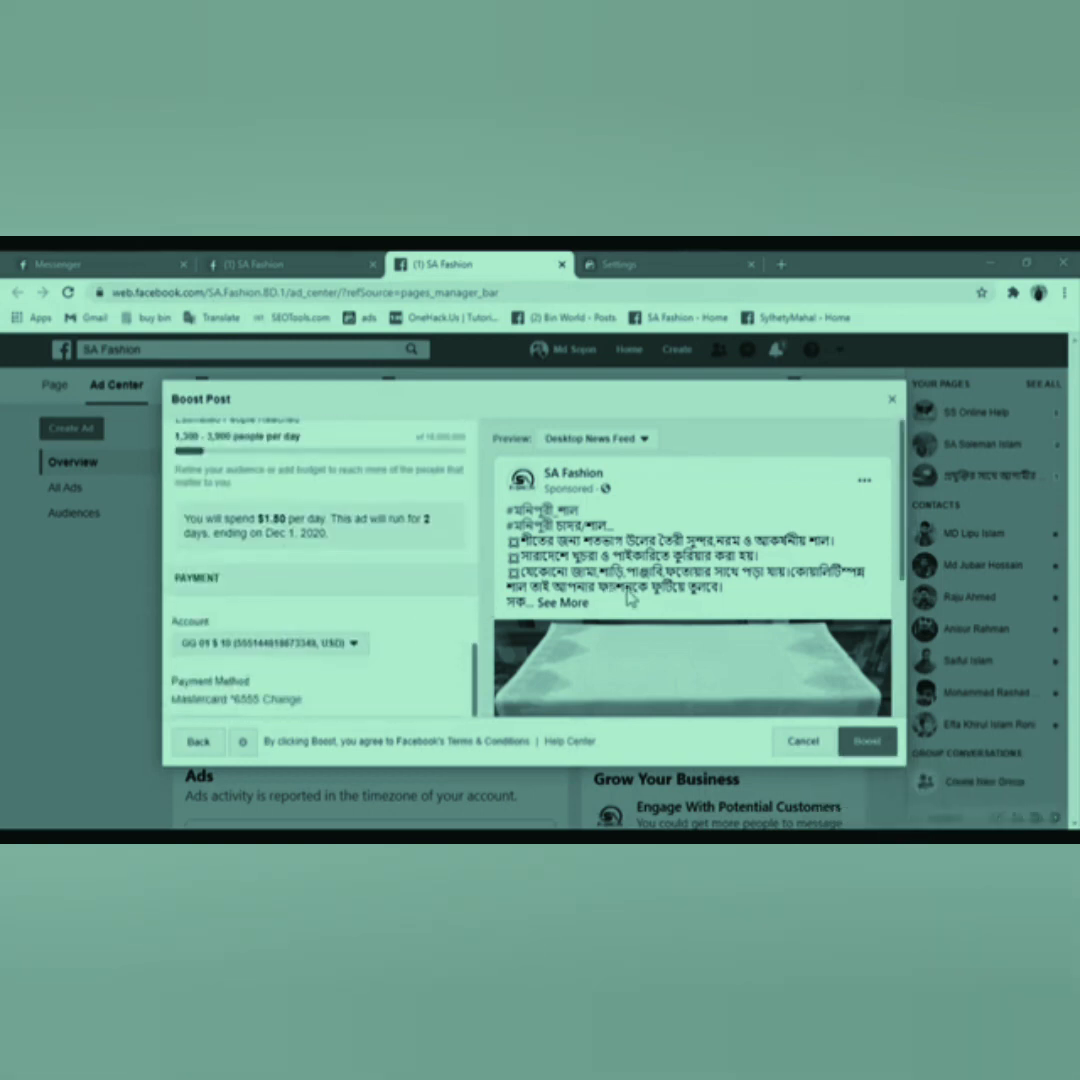
scroll(600, 640, "down", 3)
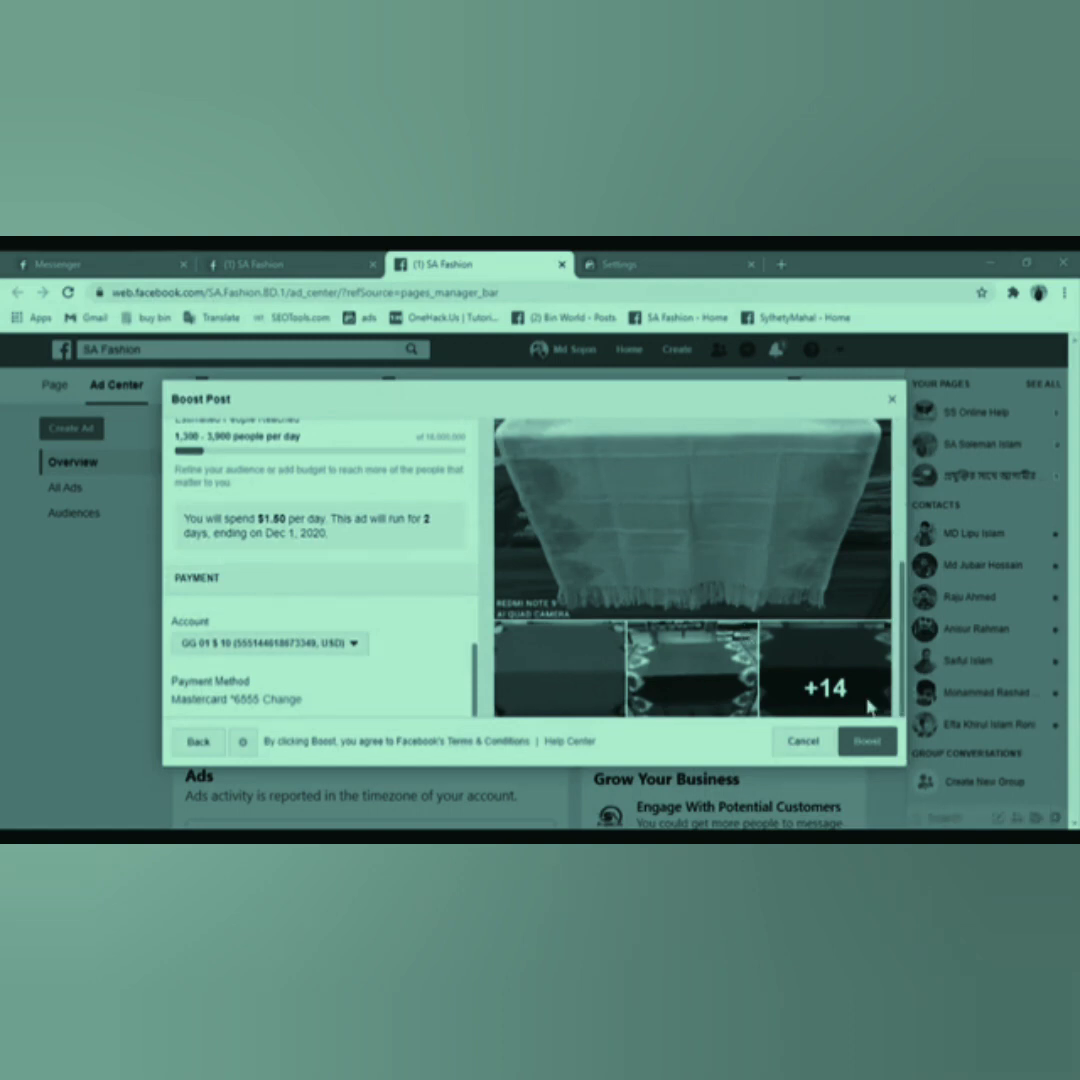
left_click(868, 742)
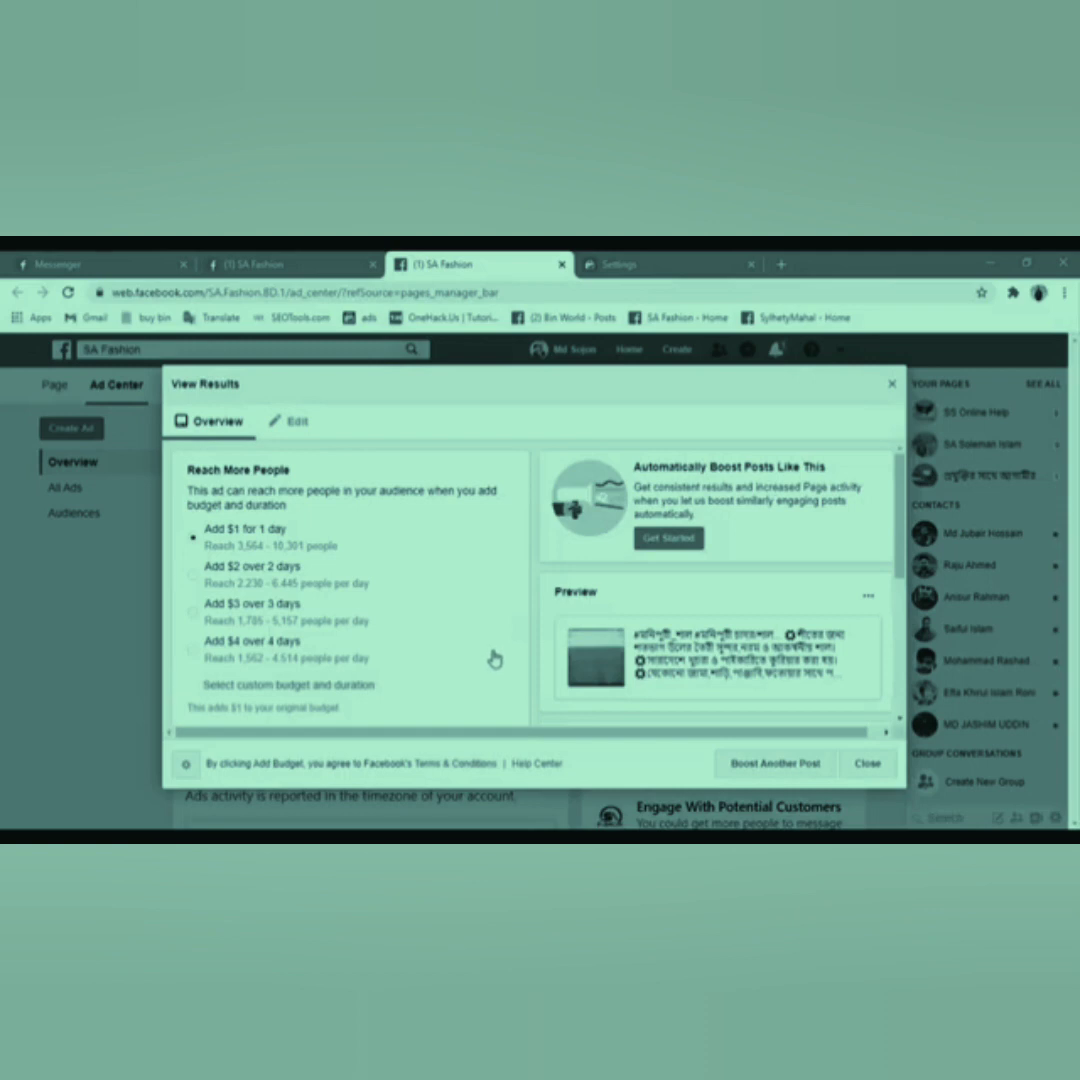
Check the boosted ad's status, budget and audience details, and close its results
scroll(494, 656, "down", 5)
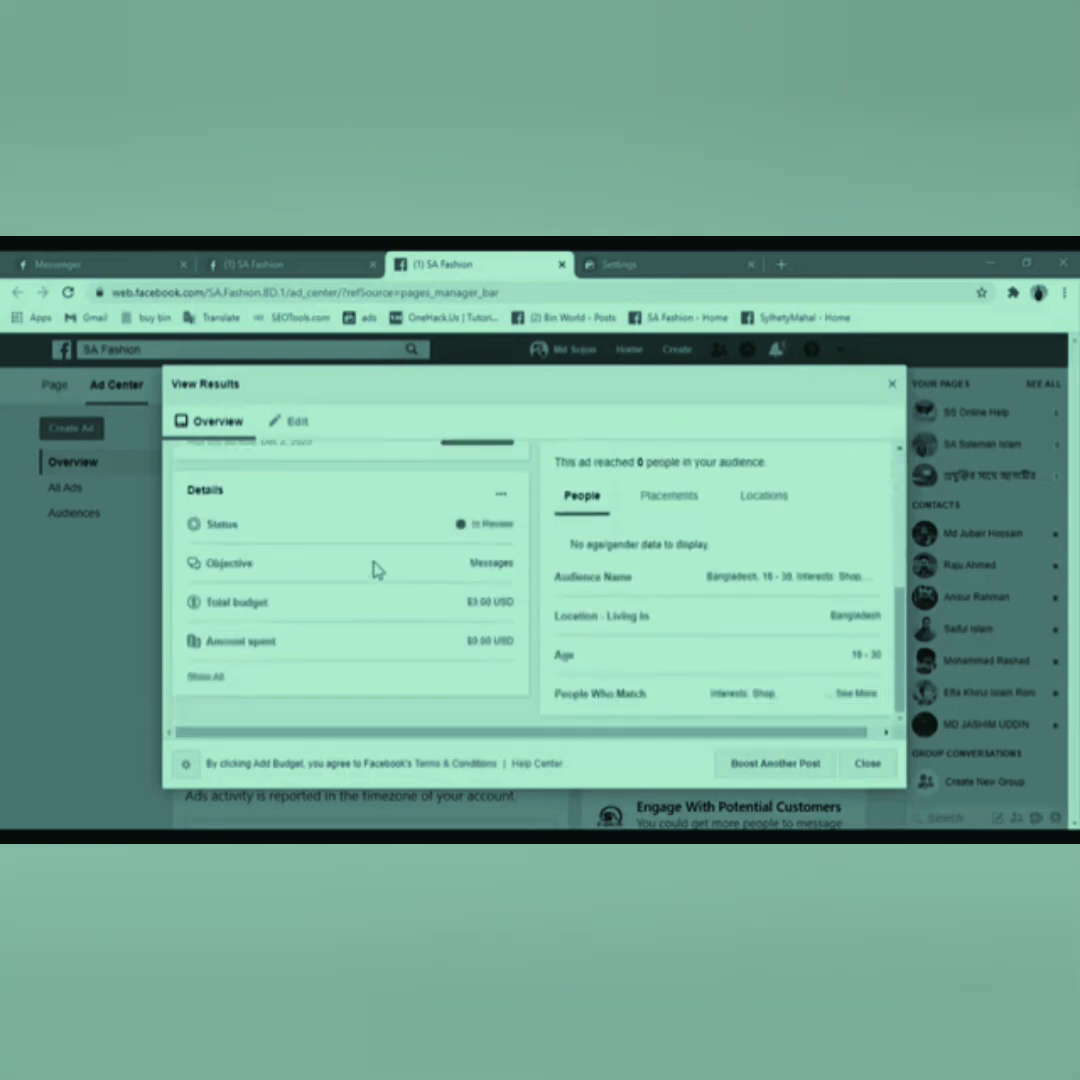
left_click(867, 763)
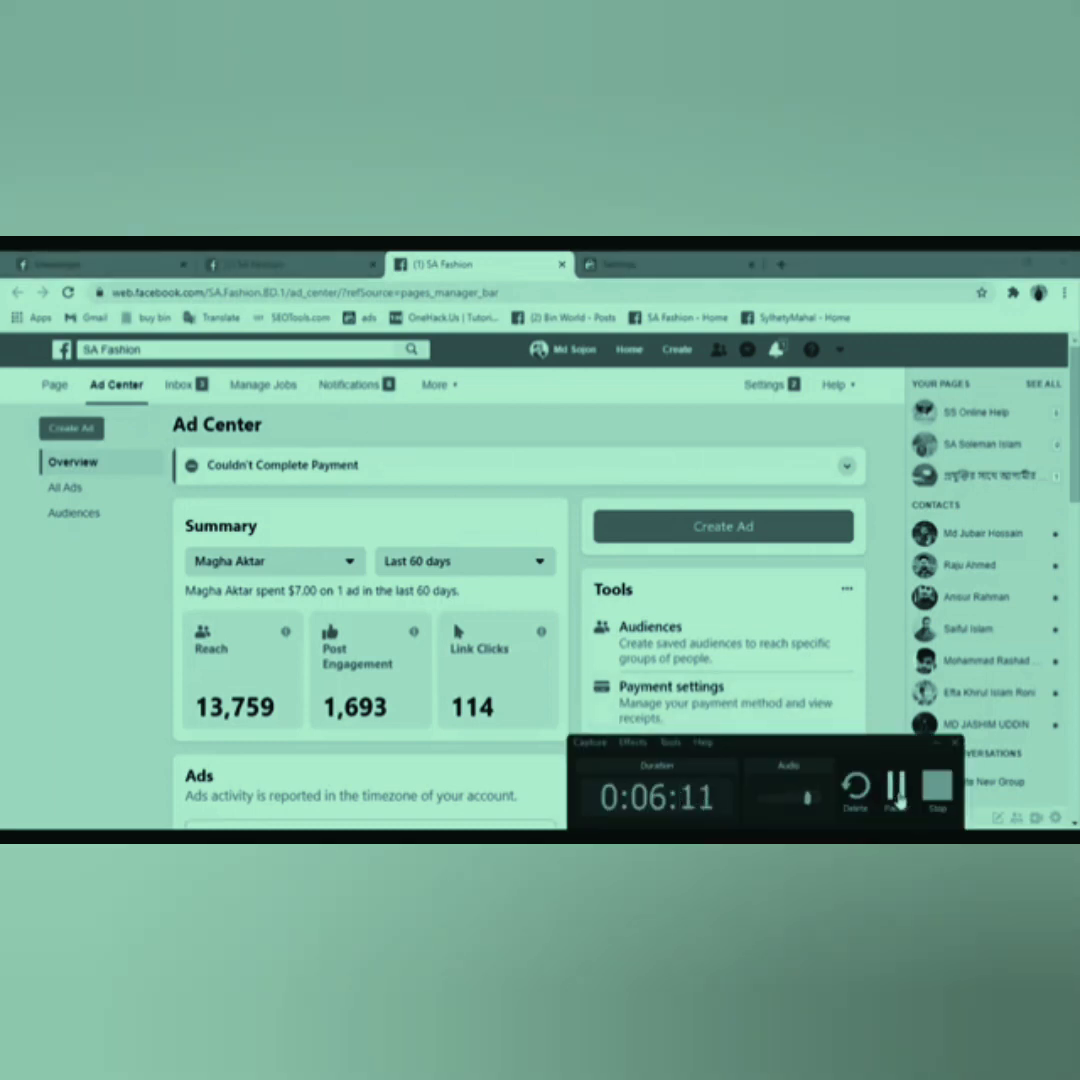
left_click(896, 790)
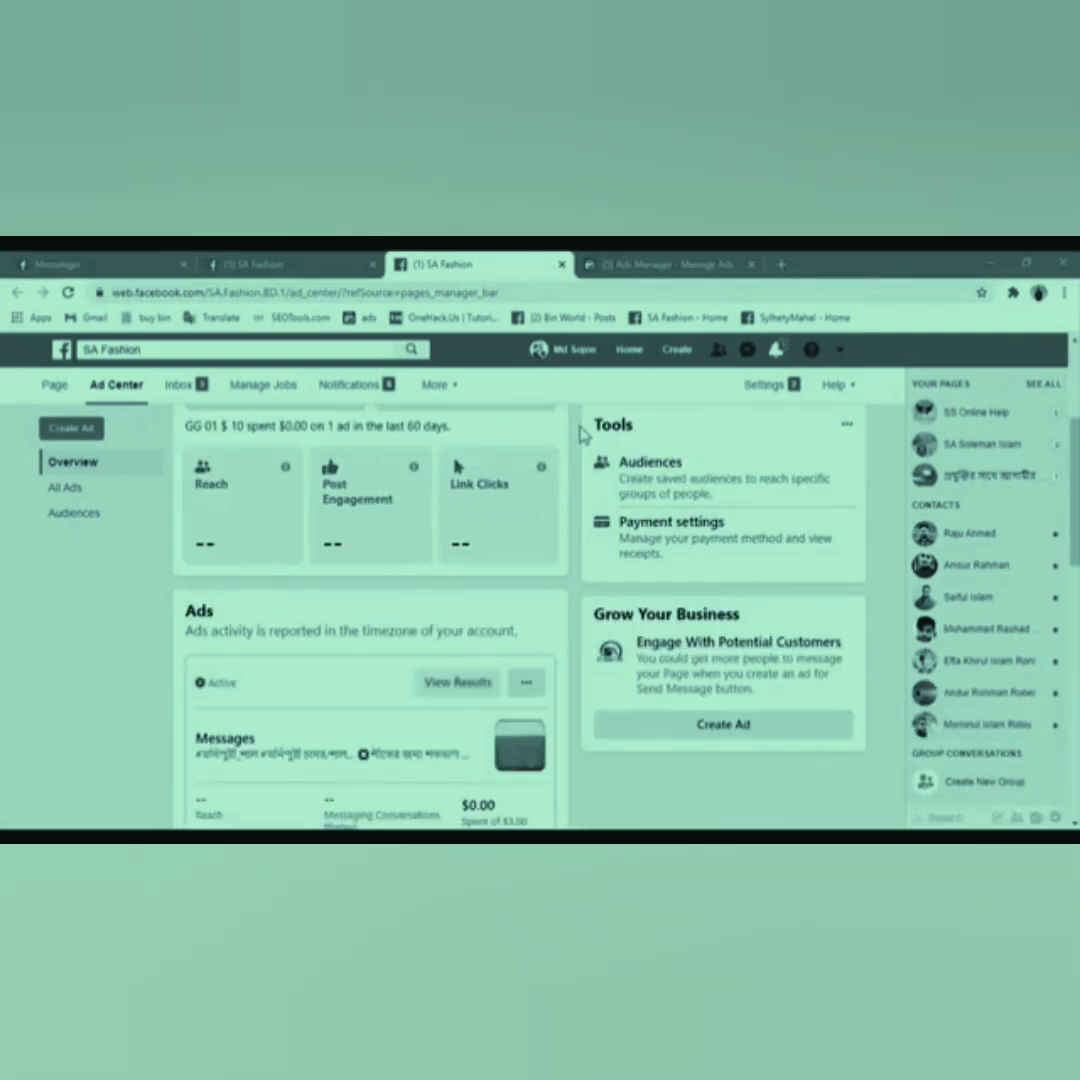
Reload Ad Center and examine the boosted Messages ad's status and amount spent
scroll(541, 601, "down", 3)
scroll(541, 601, "up", 3)
scroll(541, 597, "down", 3)
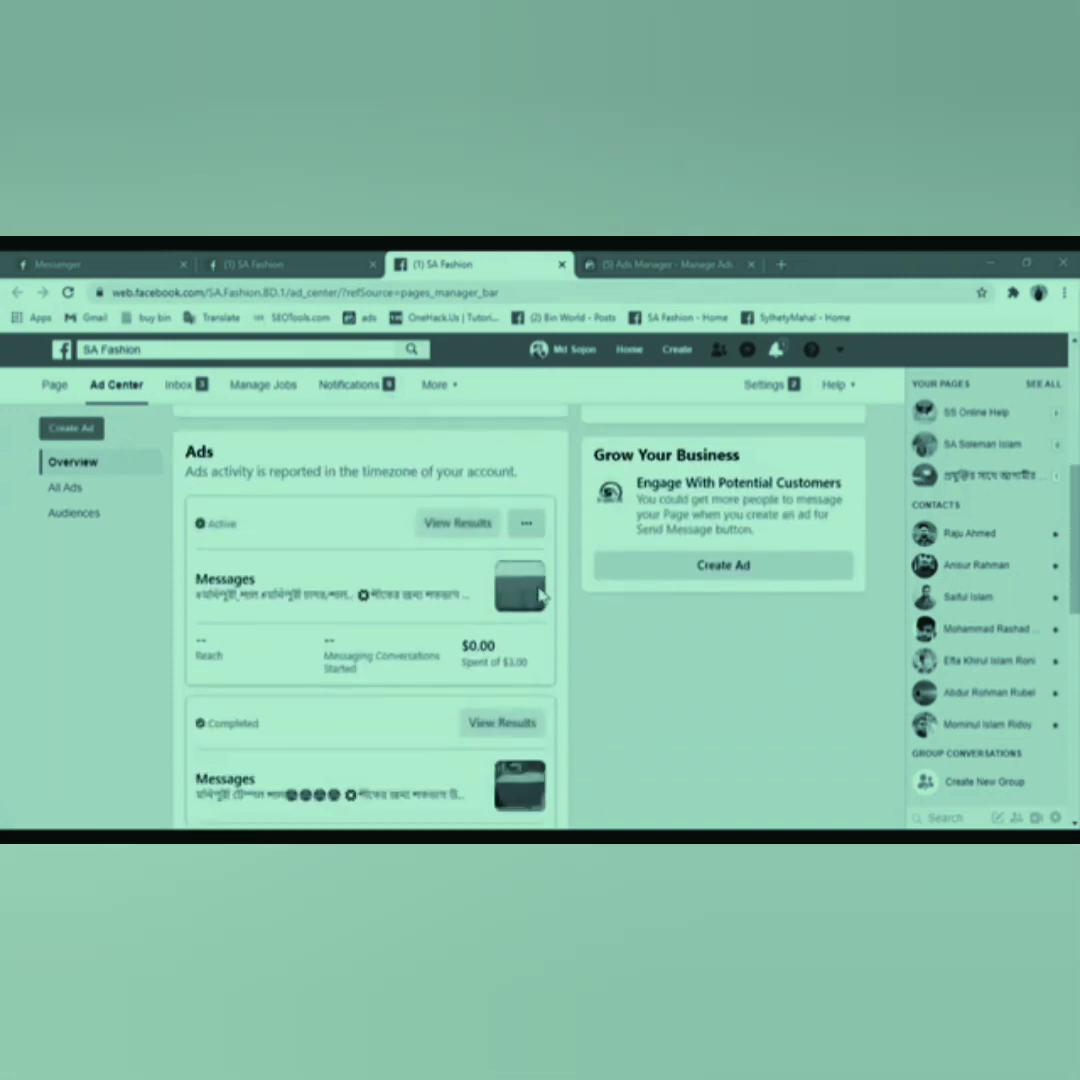
scroll(463, 512, "up", 5)
left_click(69, 293)
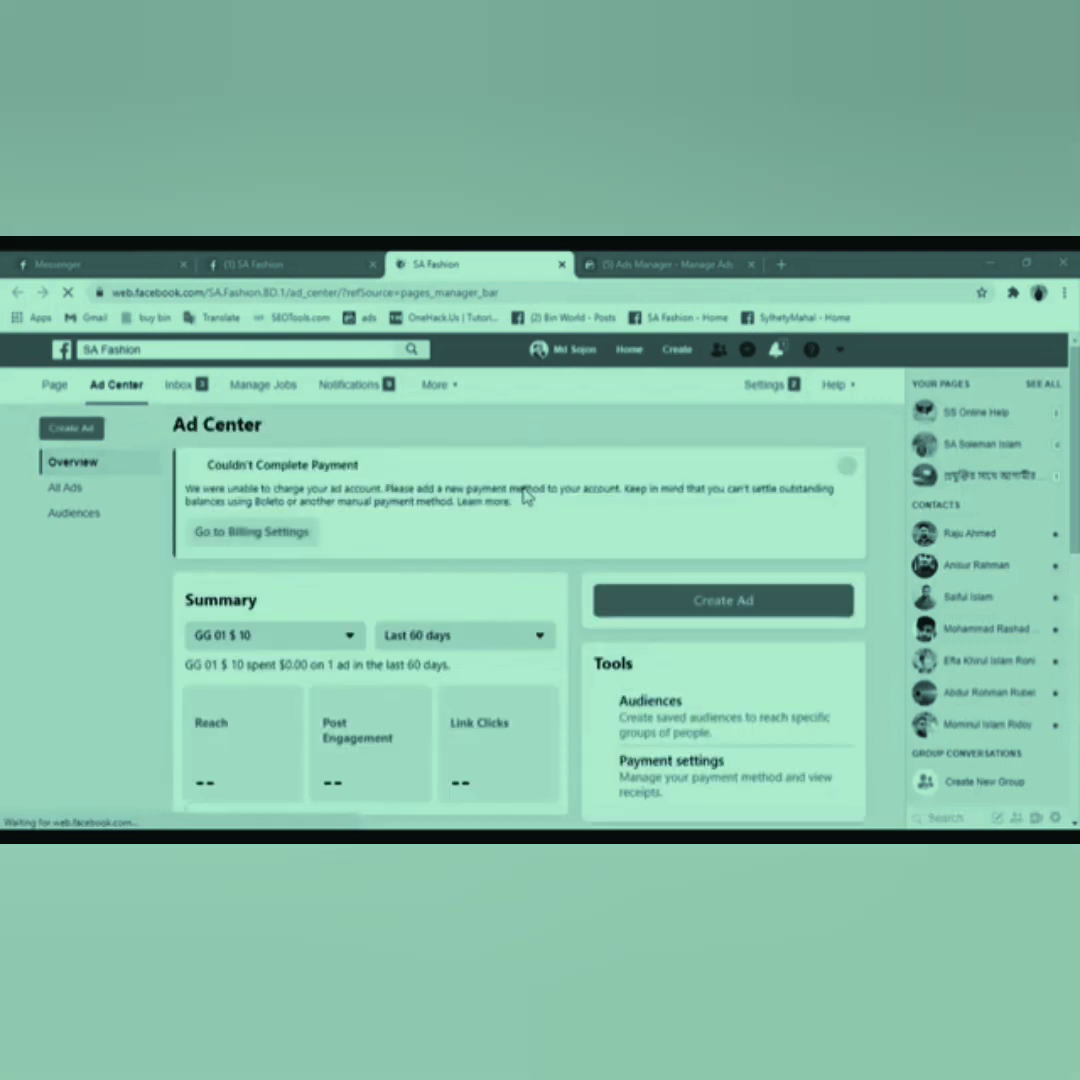
scroll(393, 634, "down", 3)
scroll(412, 620, "down", 1)
scroll(465, 610, "up", 2)
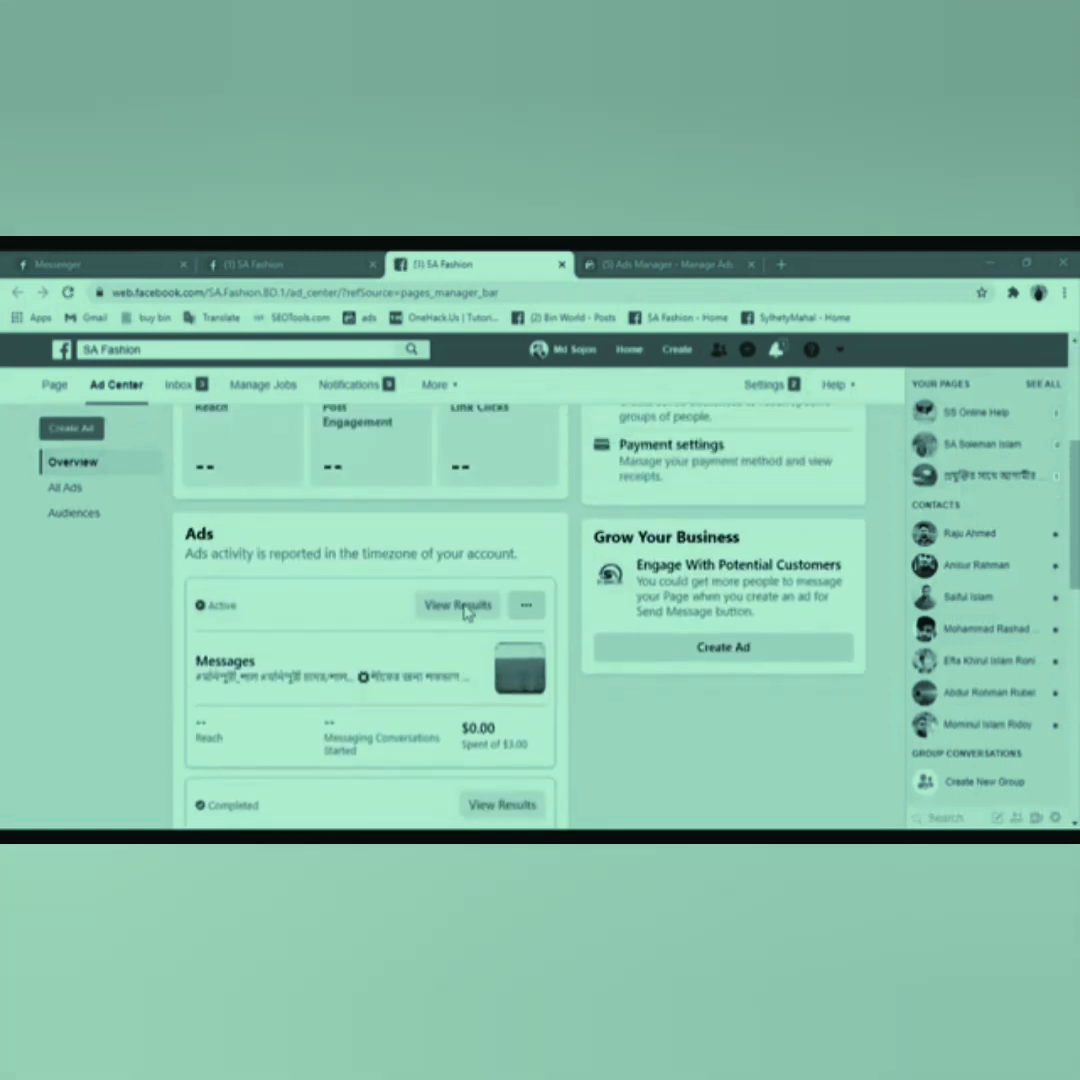
scroll(470, 610, "down", 1)
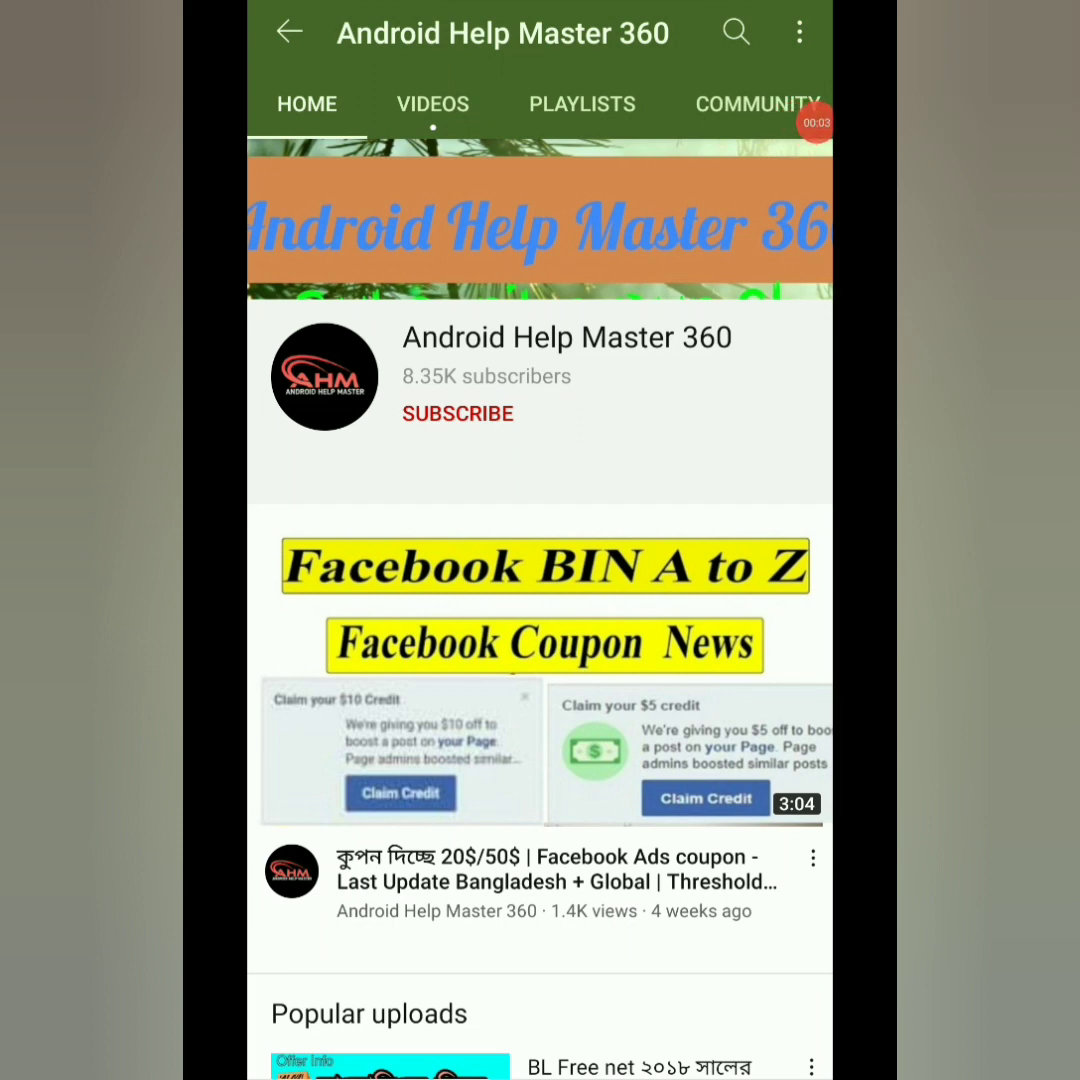
Switch to YouTube and open the featured 20$/50$ Facebook Ads coupon video on the Android Help Master 360 channel, keeping it paused
scroll(540, 620, "down", 4)
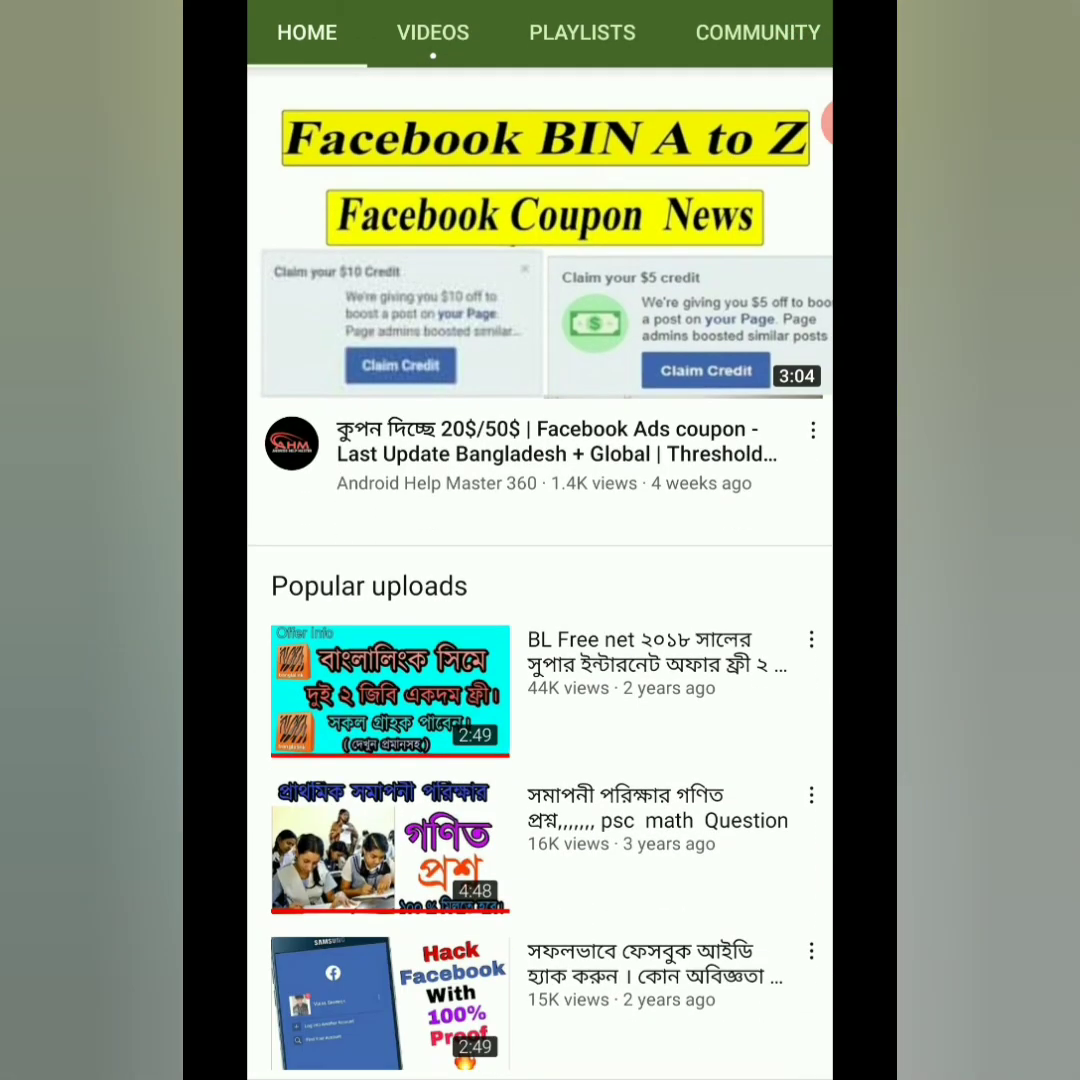
scroll(540, 600, "down", 2)
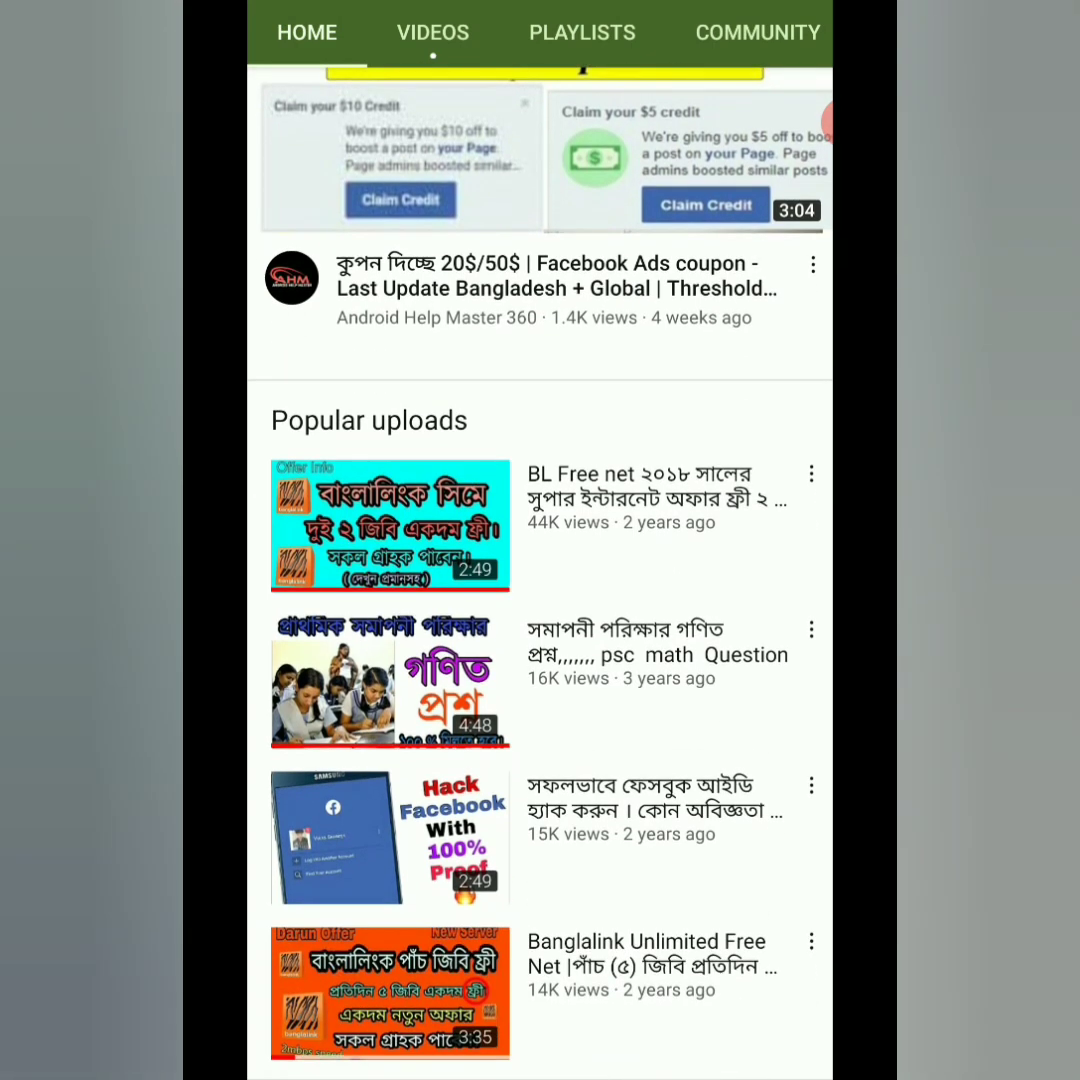
scroll(540, 600, "down", 1)
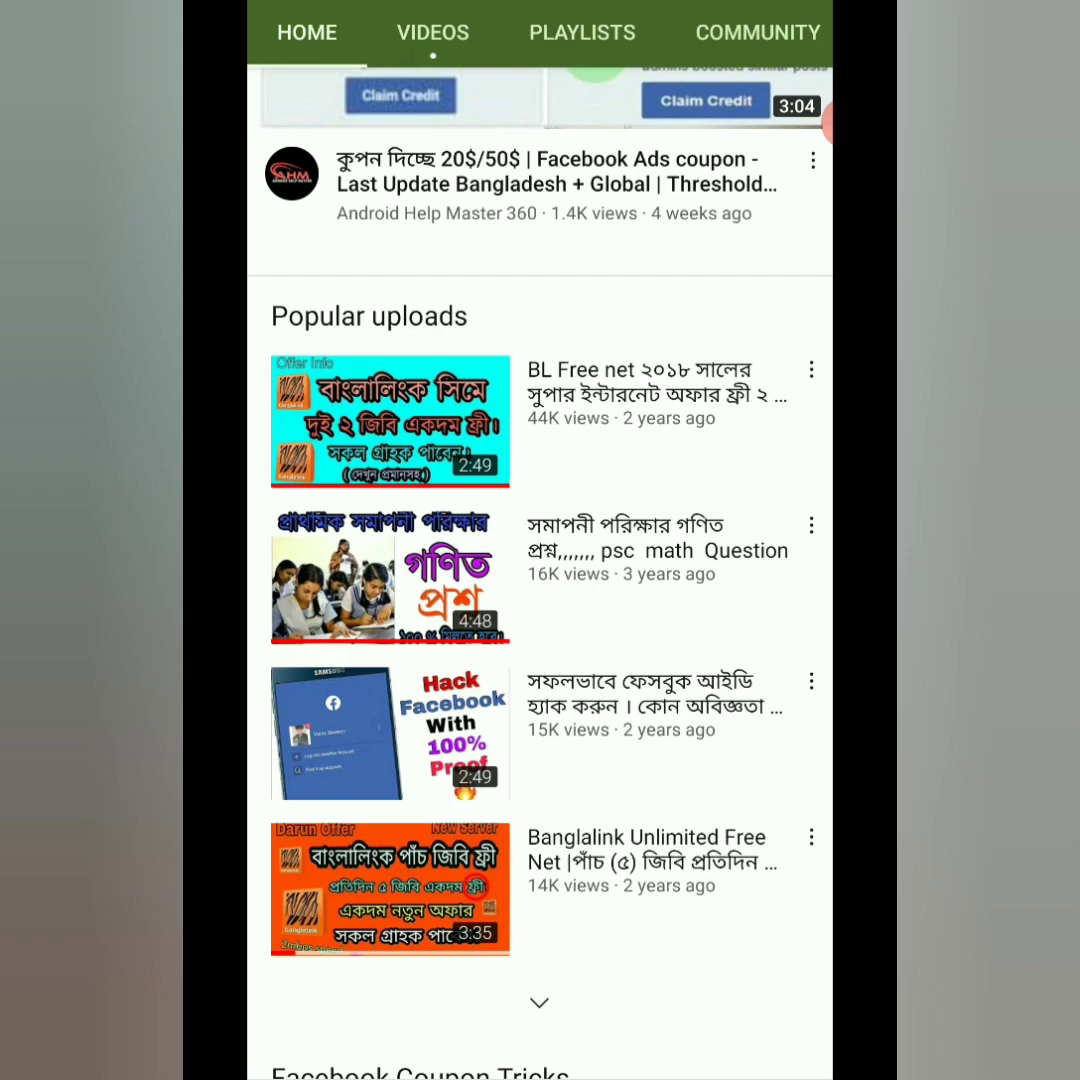
scroll(540, 600, "up", 7)
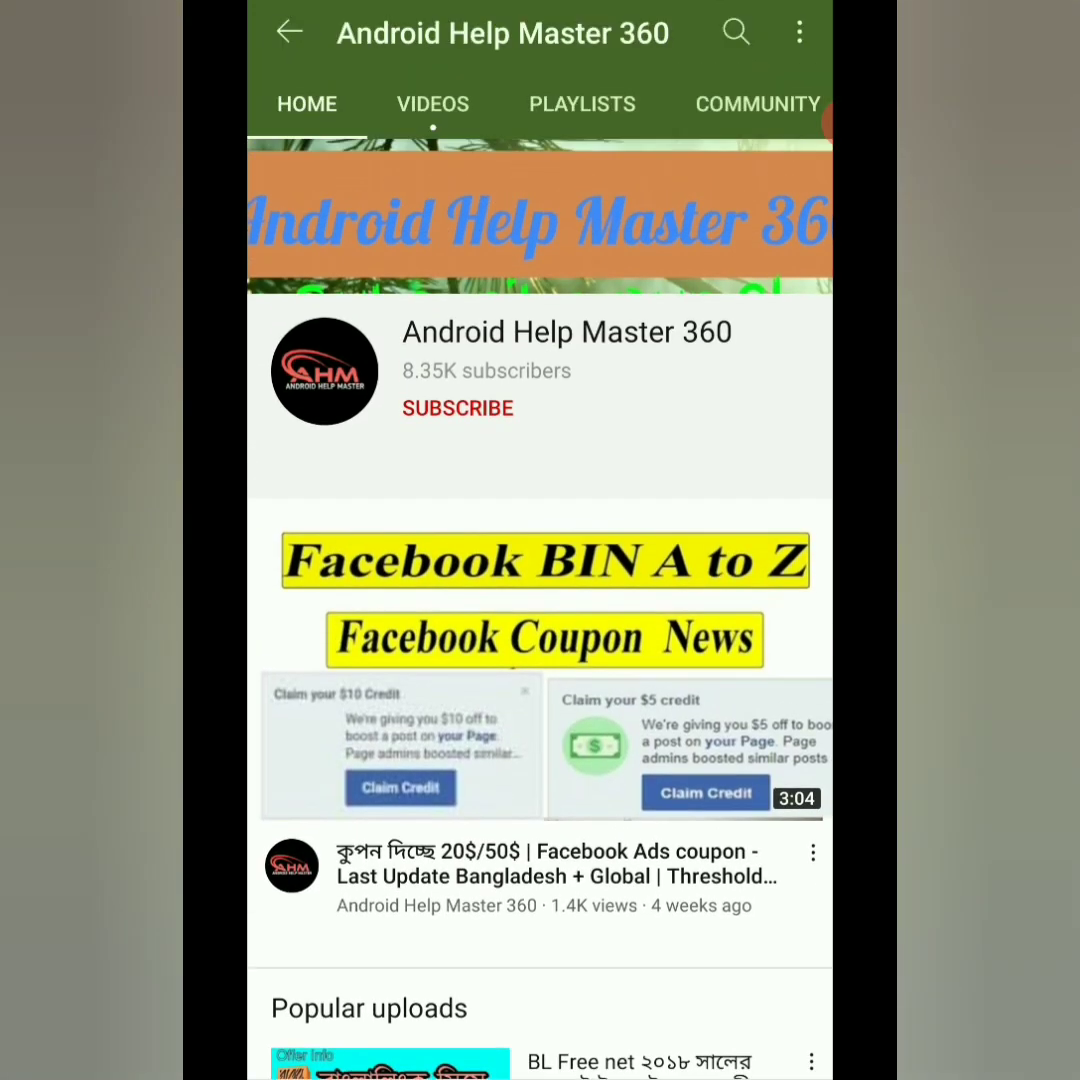
left_click(540, 660)
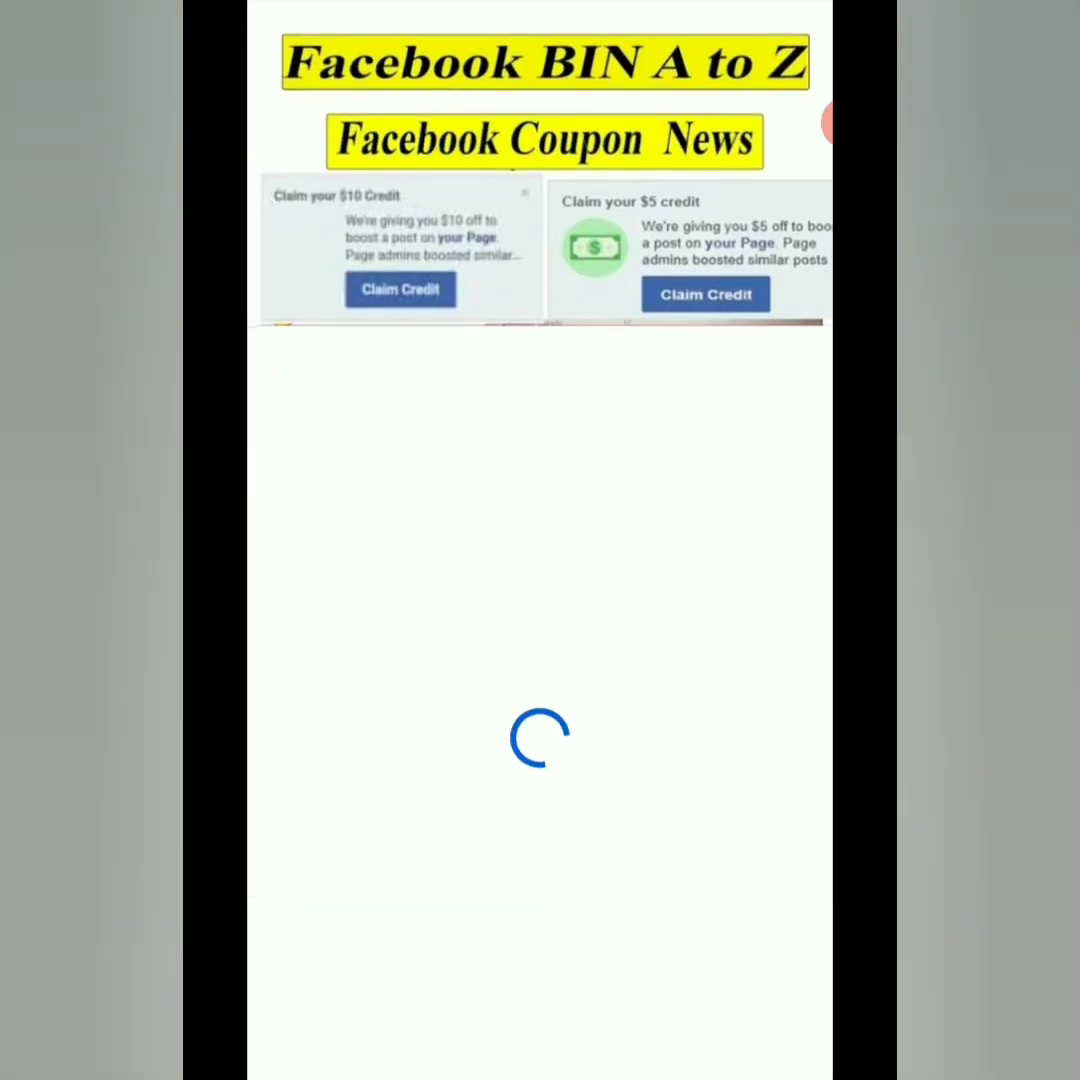
key("Escape")
left_click(725, 1037)
left_click(540, 1033)
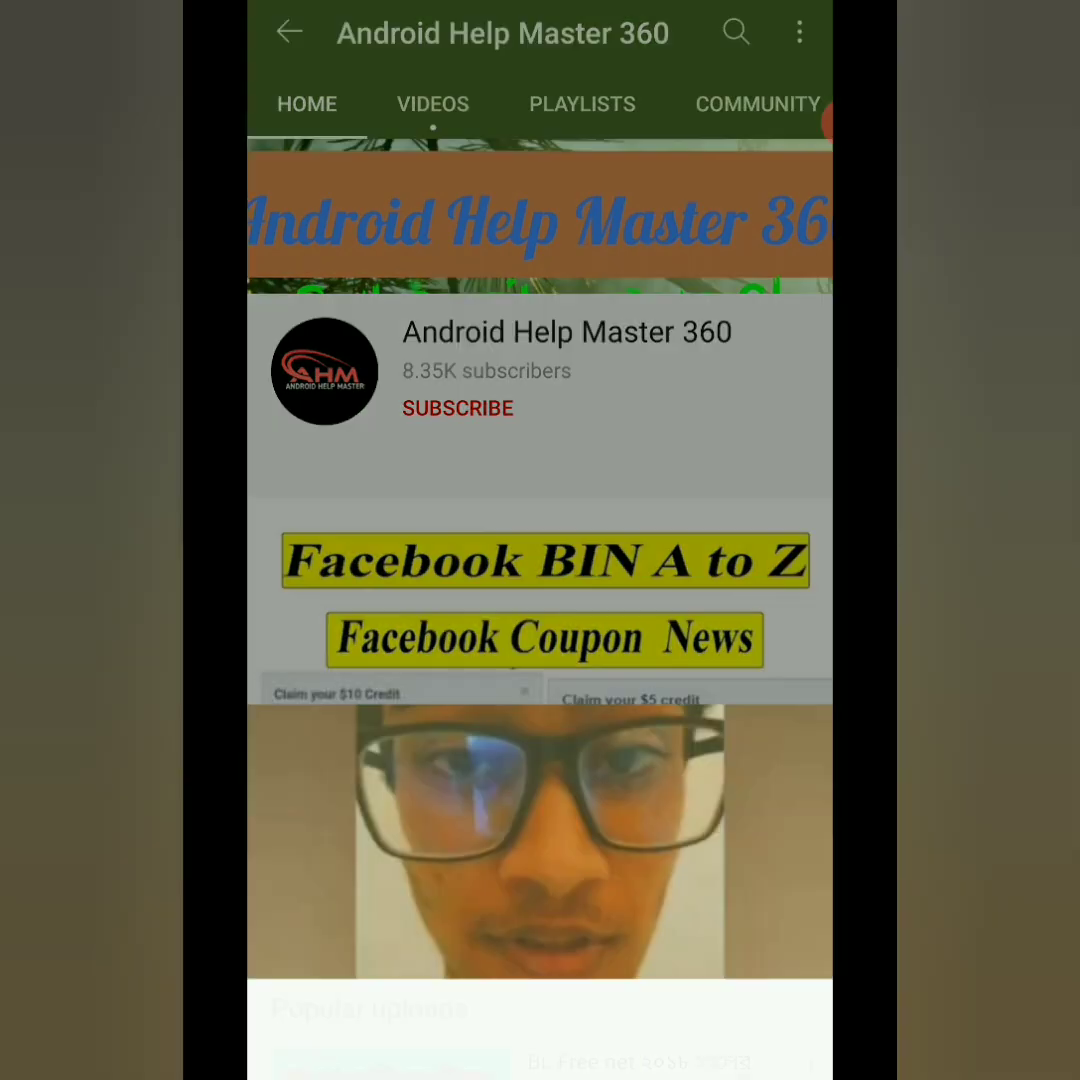
Read through the full description of the 20$/50$ coupon video and close it
left_click(510, 670)
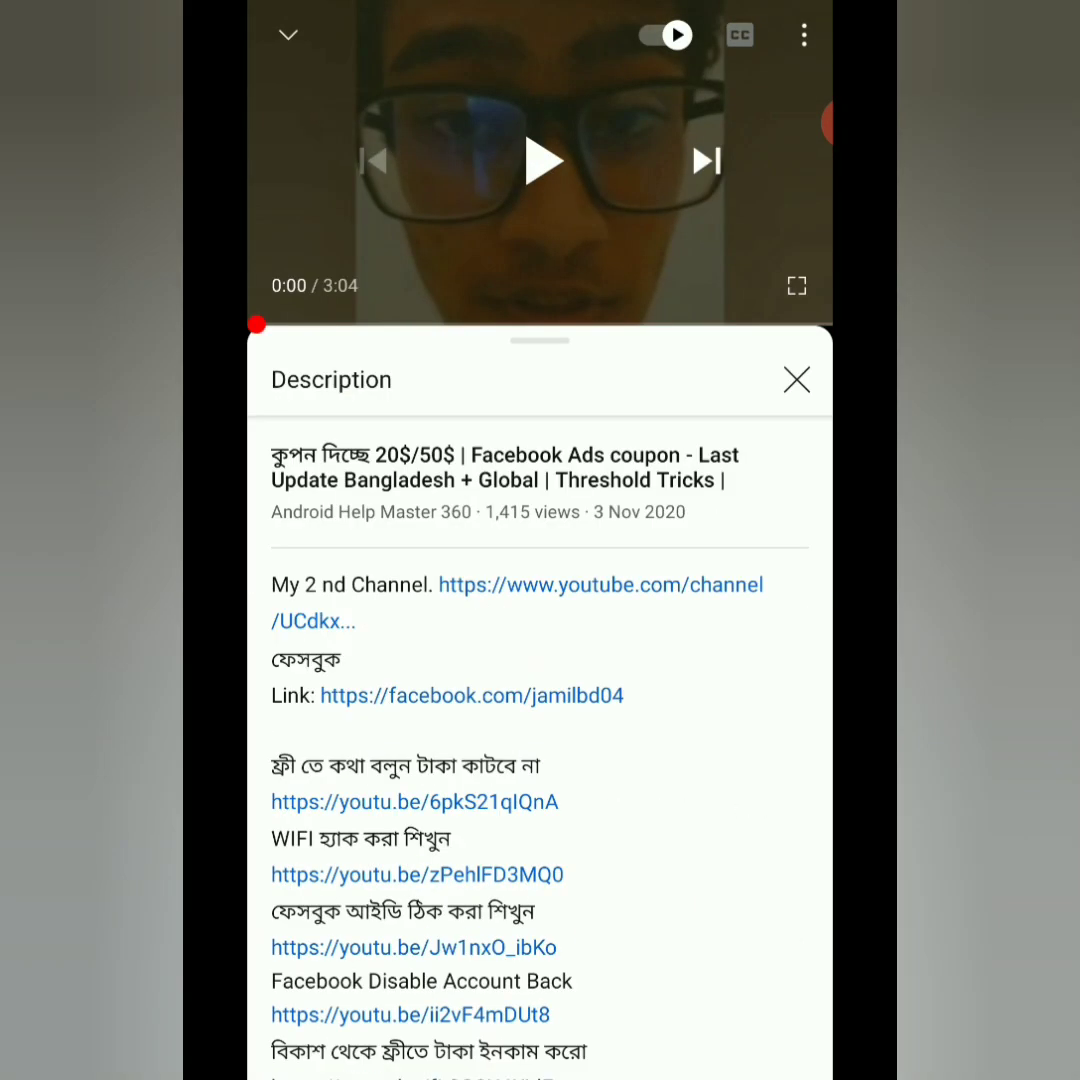
scroll(540, 750, "down", 8)
scroll(540, 750, "down", 5)
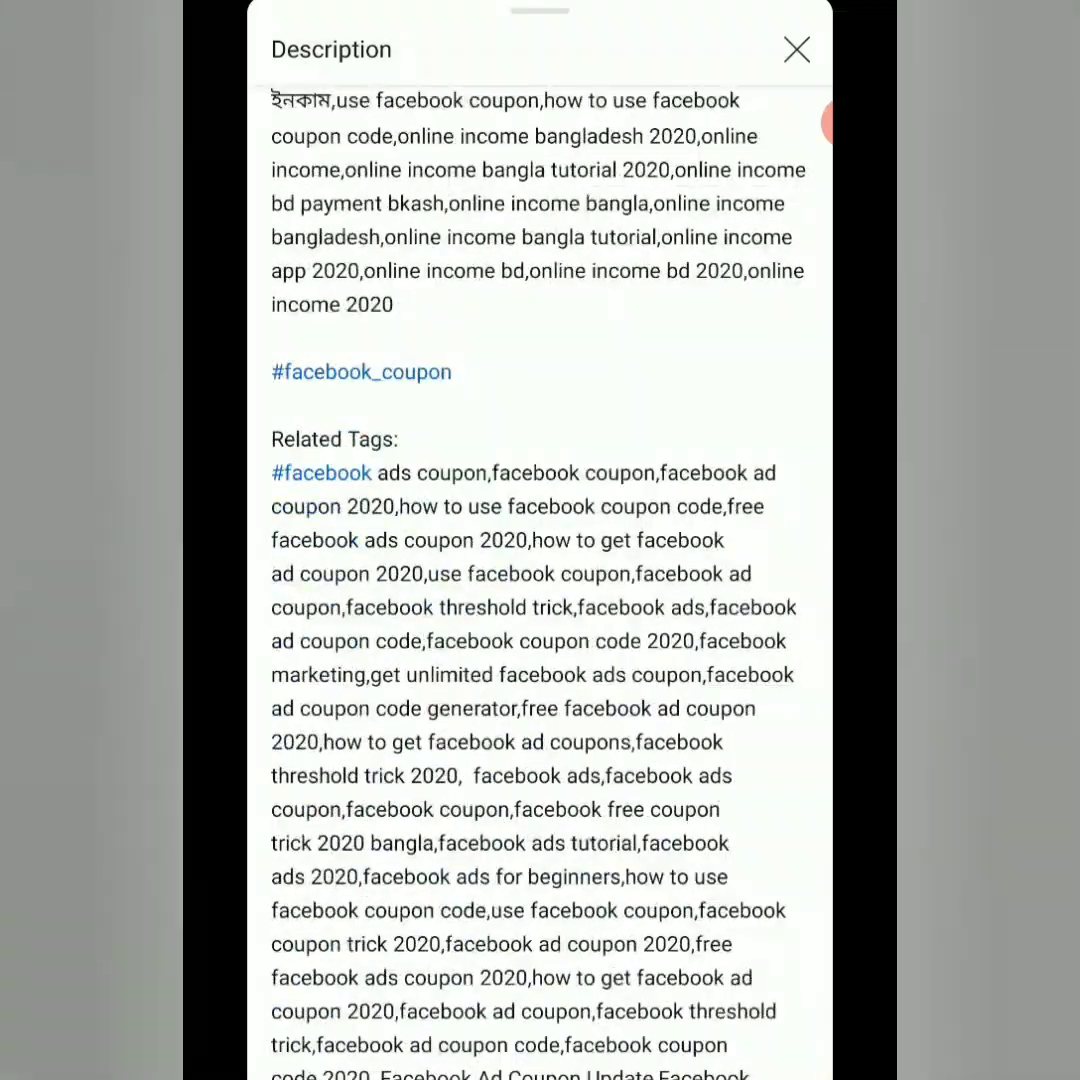
scroll(540, 540, "up", 2)
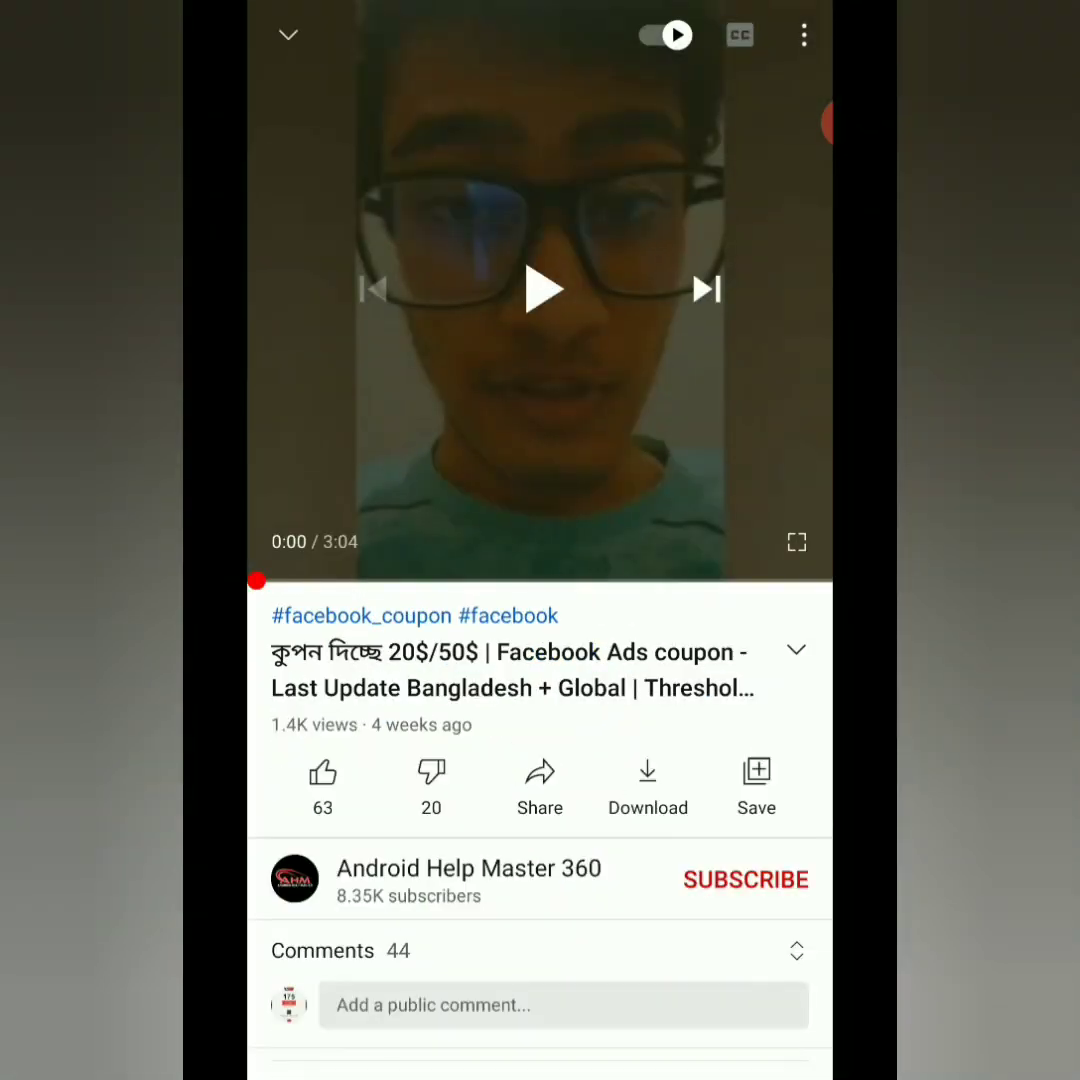
From the channel's list of videos, open "How To Get Facebook Ad Coupon Tricks Now", check its description and return to the list
left_click(468, 879)
left_click(432, 104)
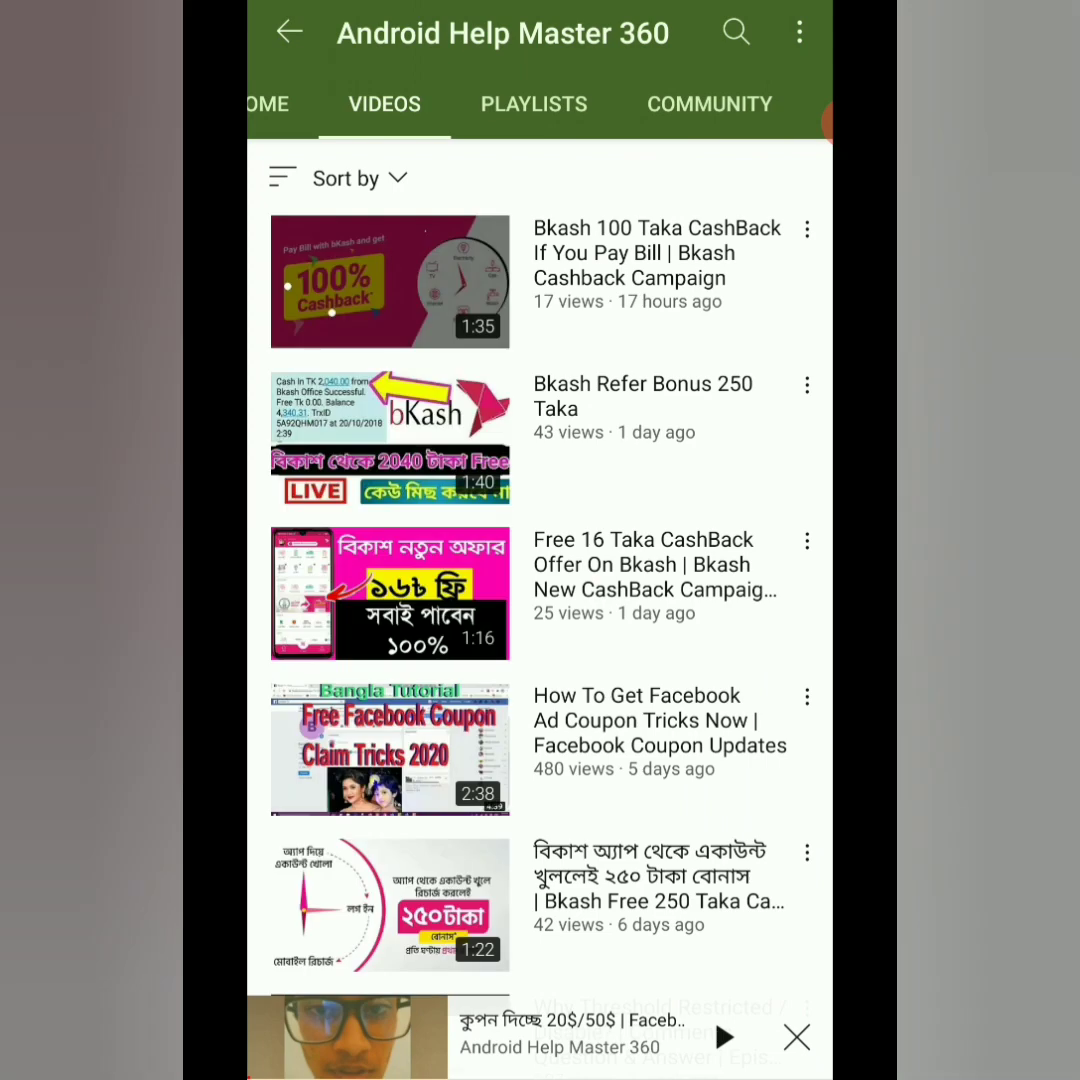
scroll(540, 540, "down", 3)
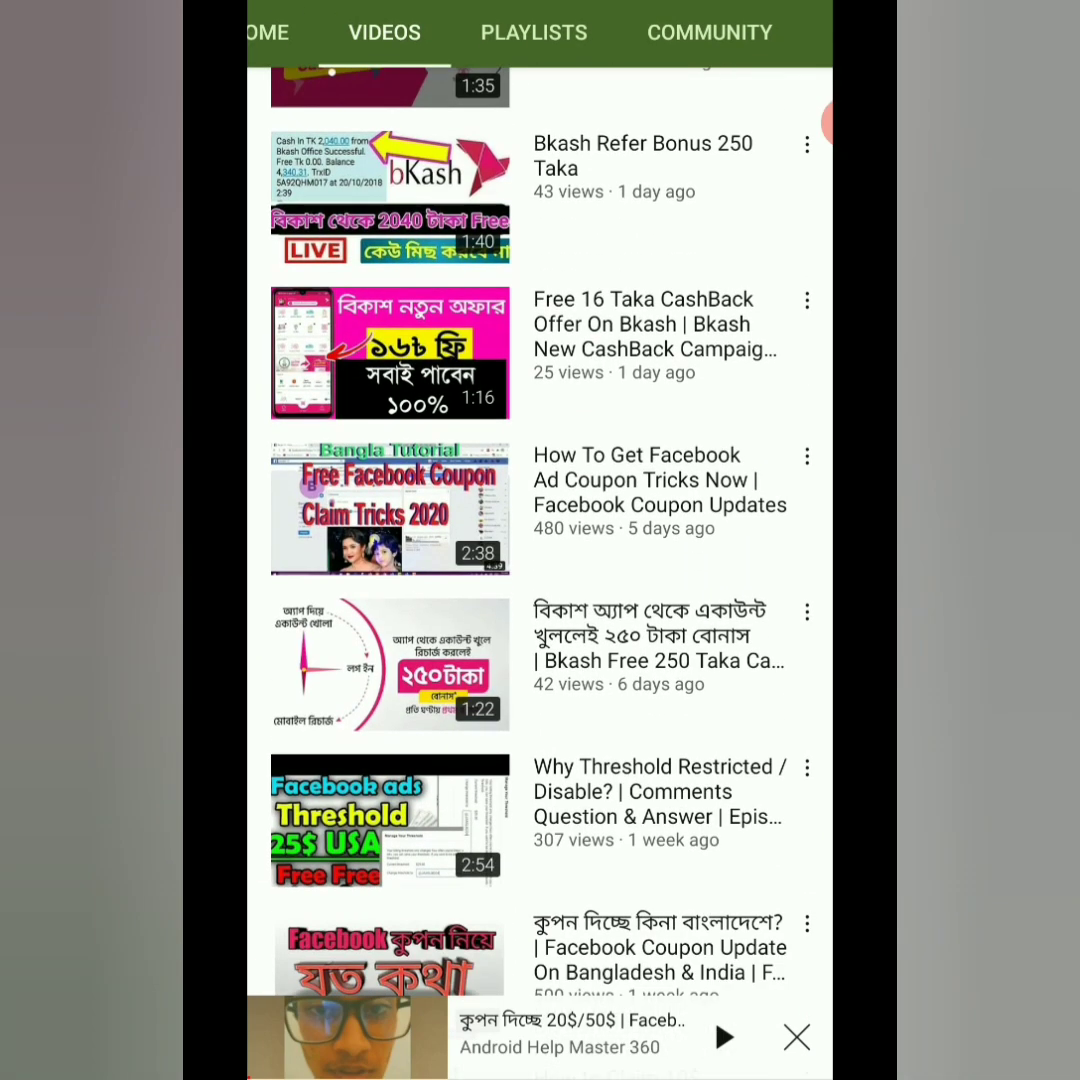
left_click(620, 490)
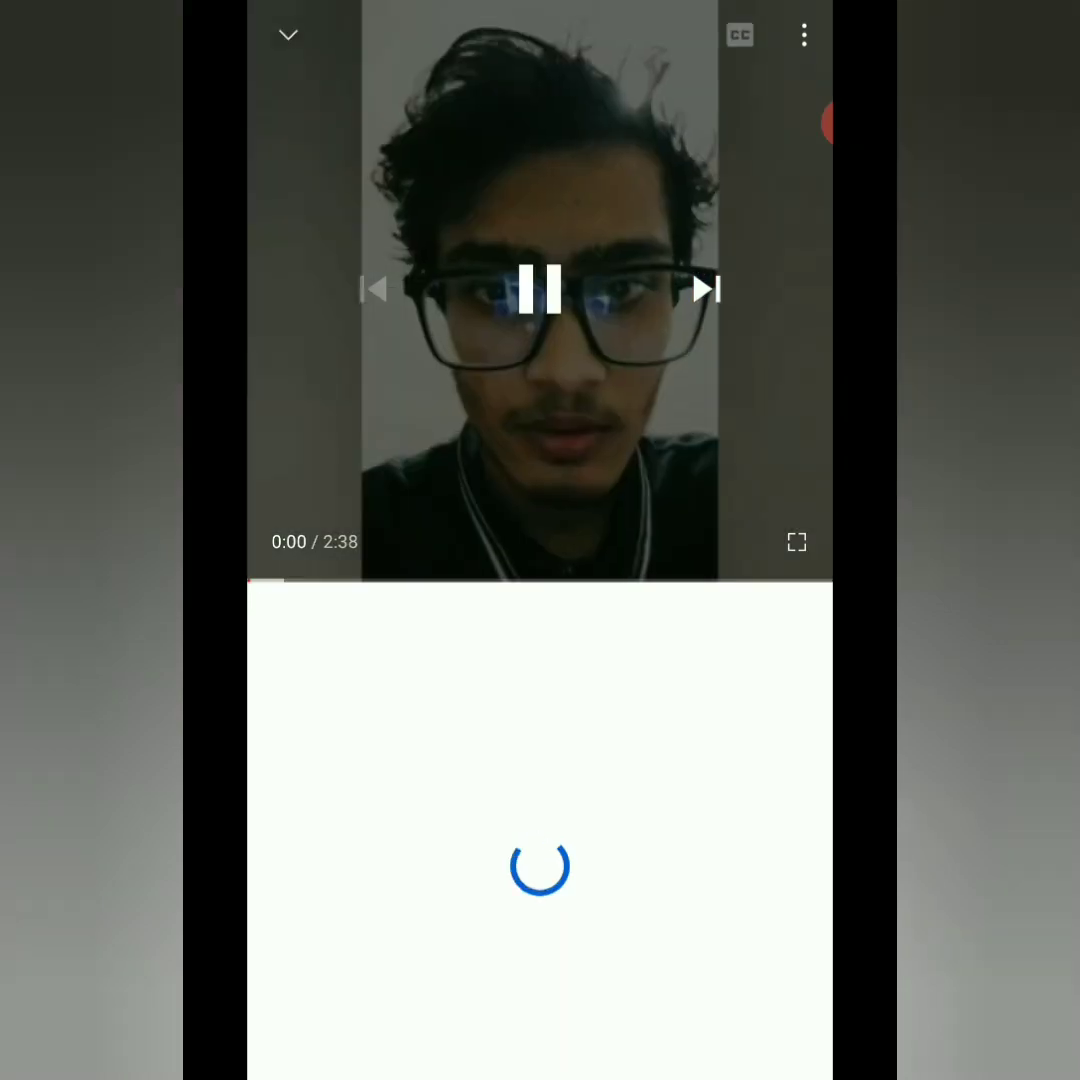
left_click(540, 288)
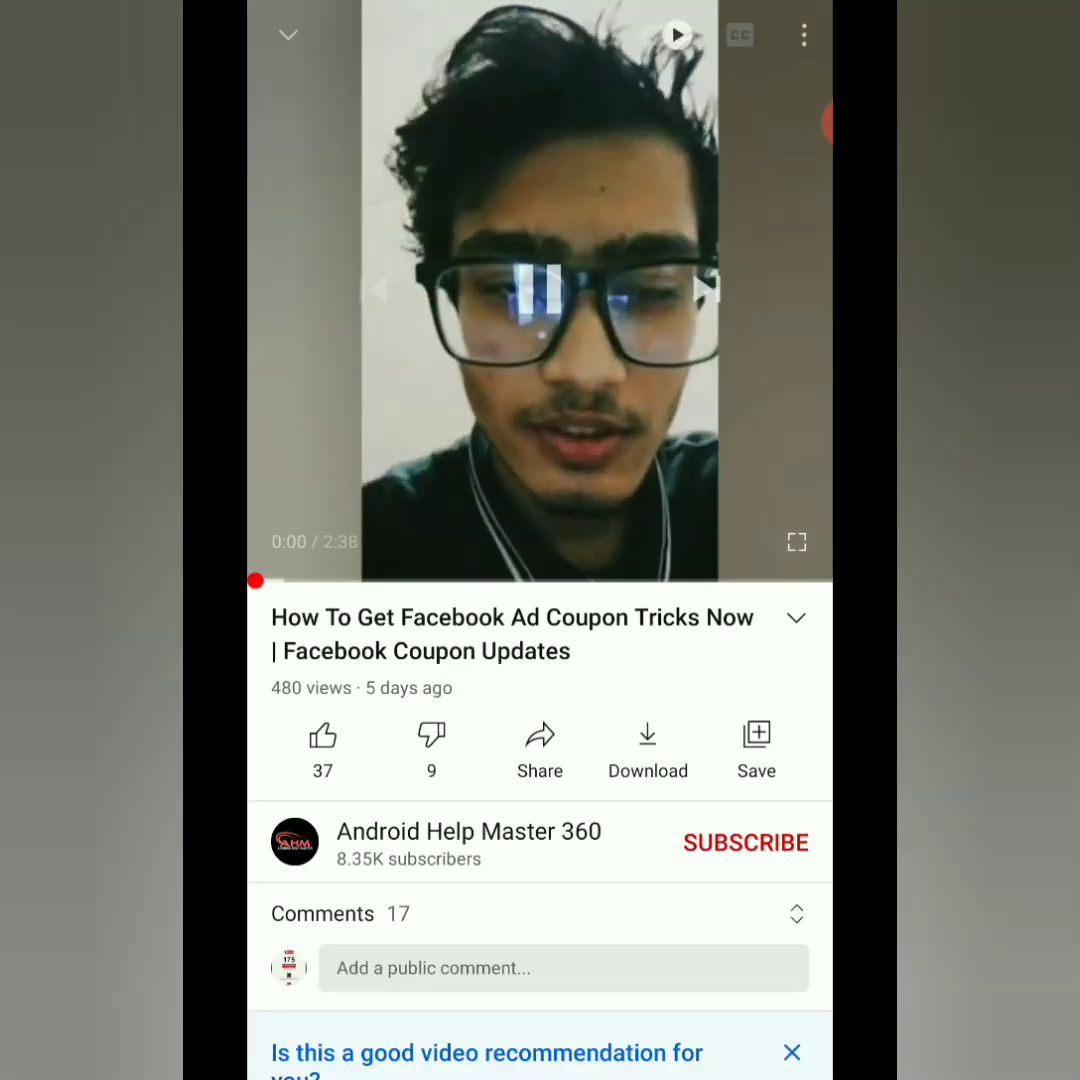
left_click(540, 288)
left_click(796, 617)
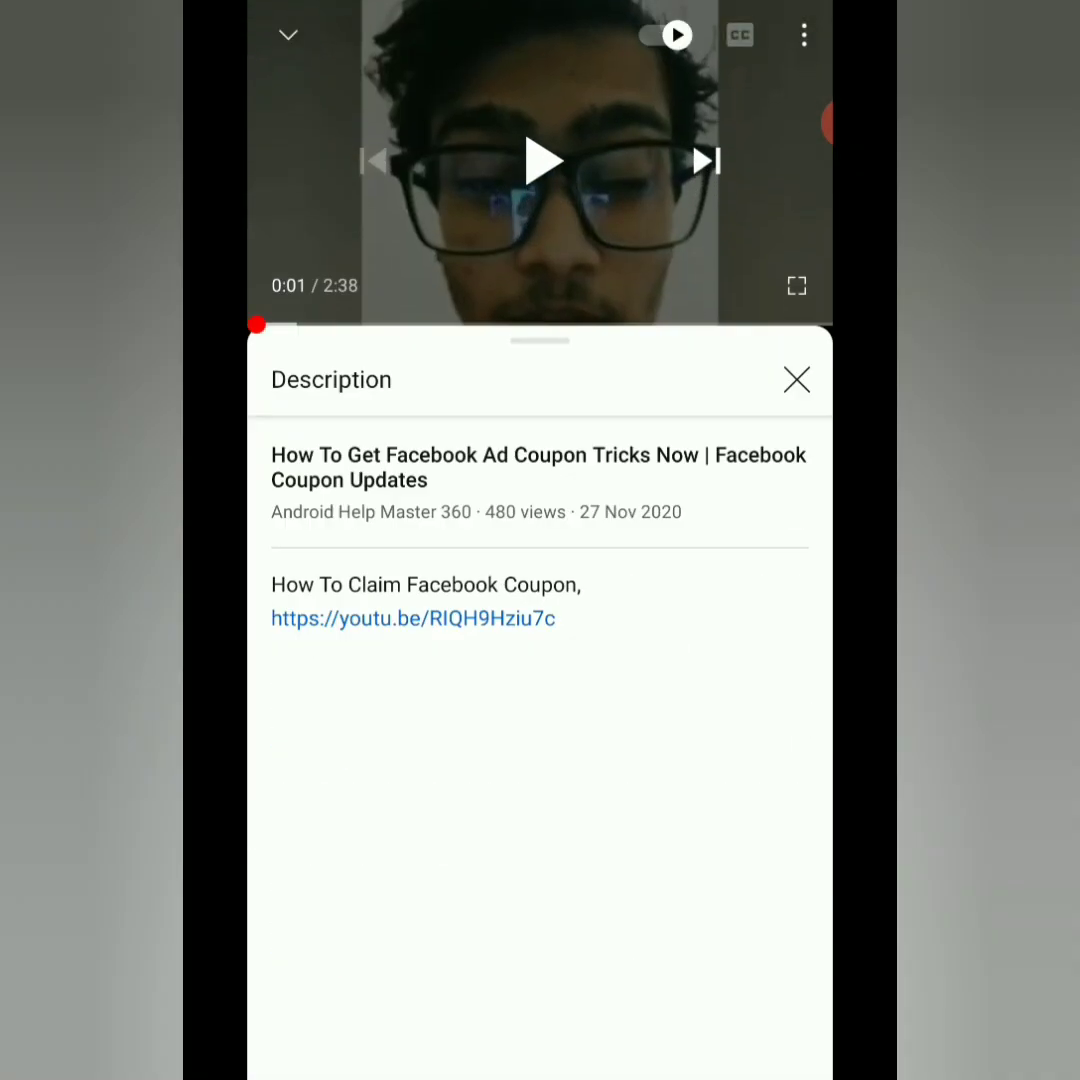
left_click(796, 379)
left_click(288, 35)
scroll(540, 600, "down", 3)
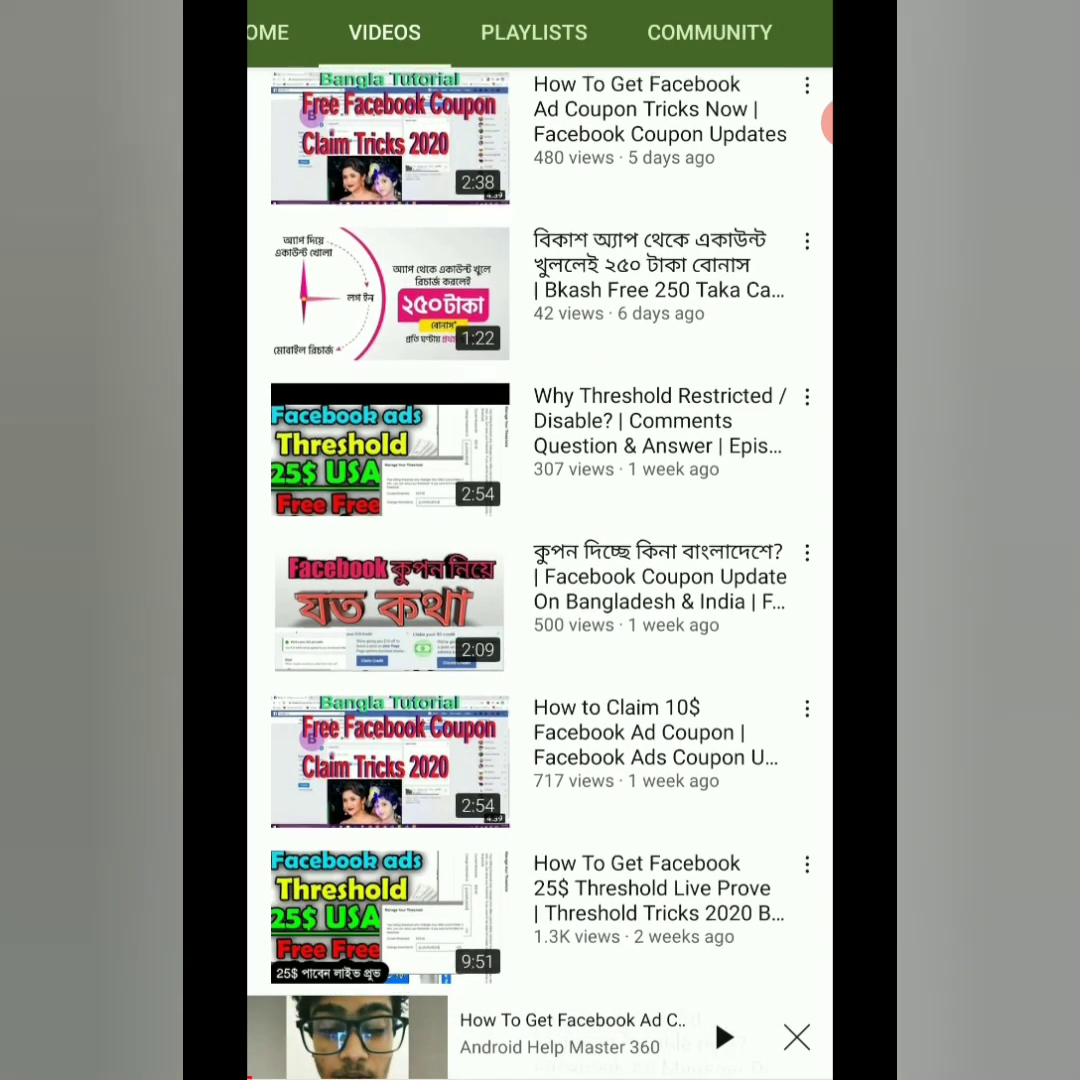
scroll(540, 600, "down", 1)
left_click(540, 488)
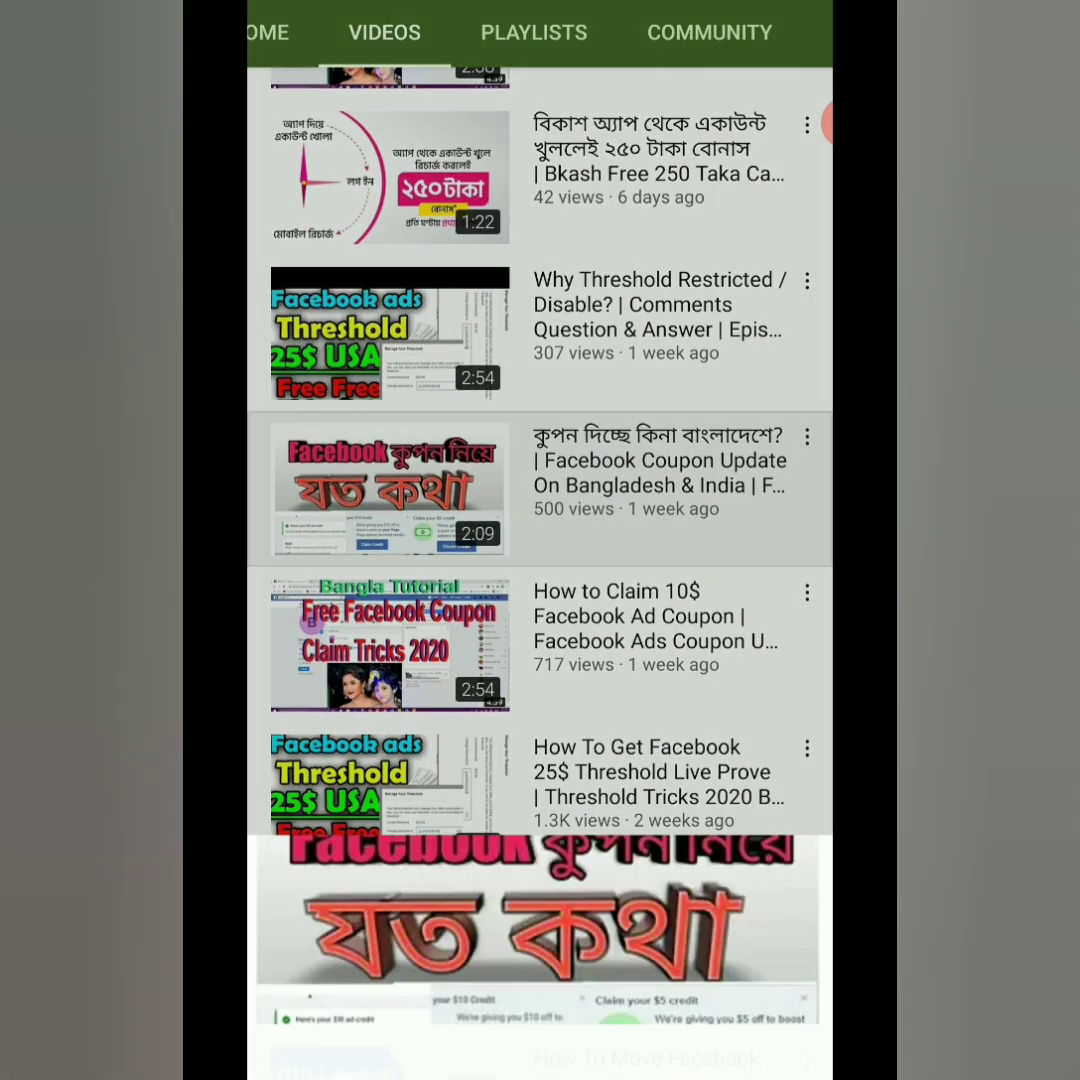
left_click_drag(540, 290, 540, 1037)
left_click(796, 1037)
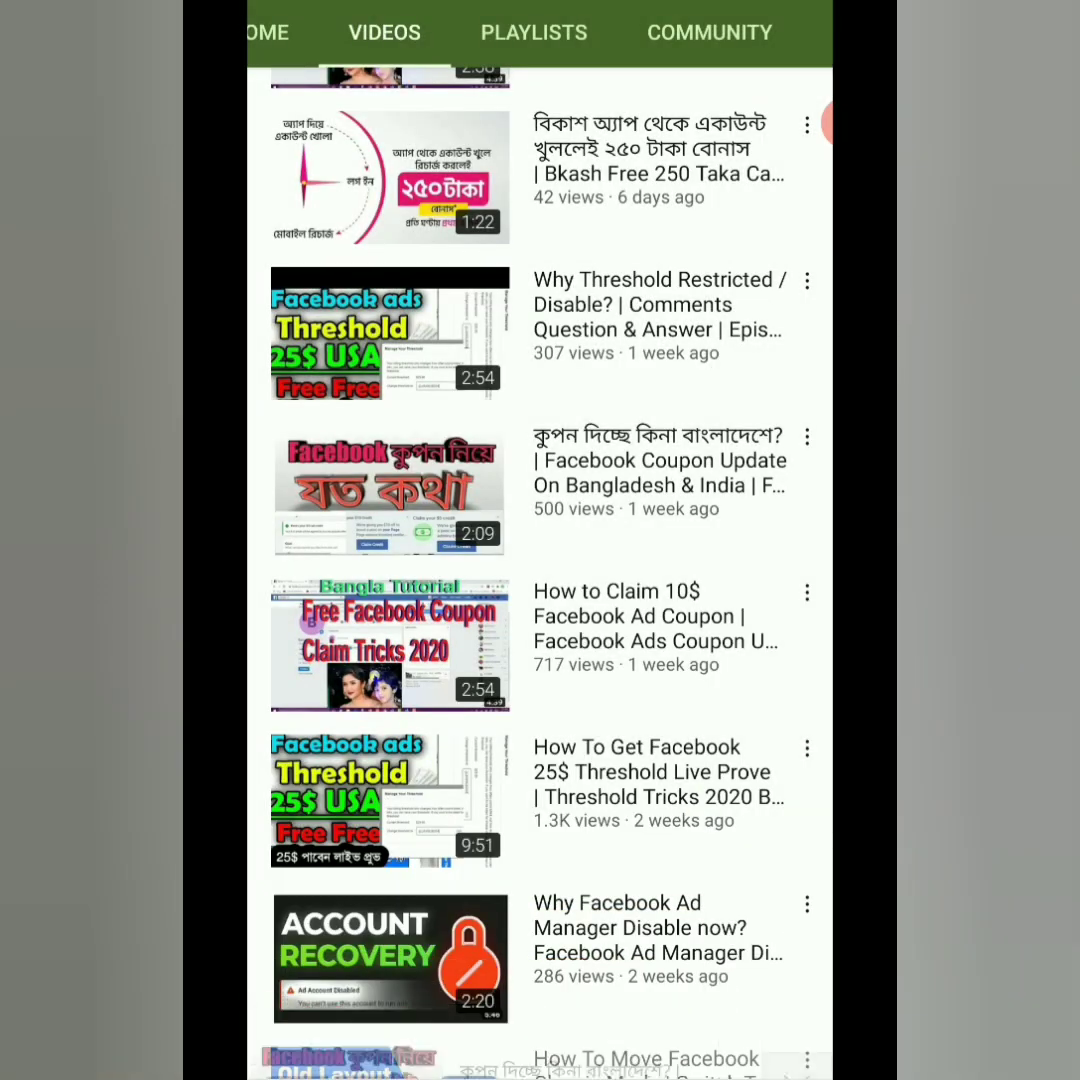
Open "How to Claim 10$ Facebook Ad Coupon", pause it, read its description and return to the video list
left_click(540, 640)
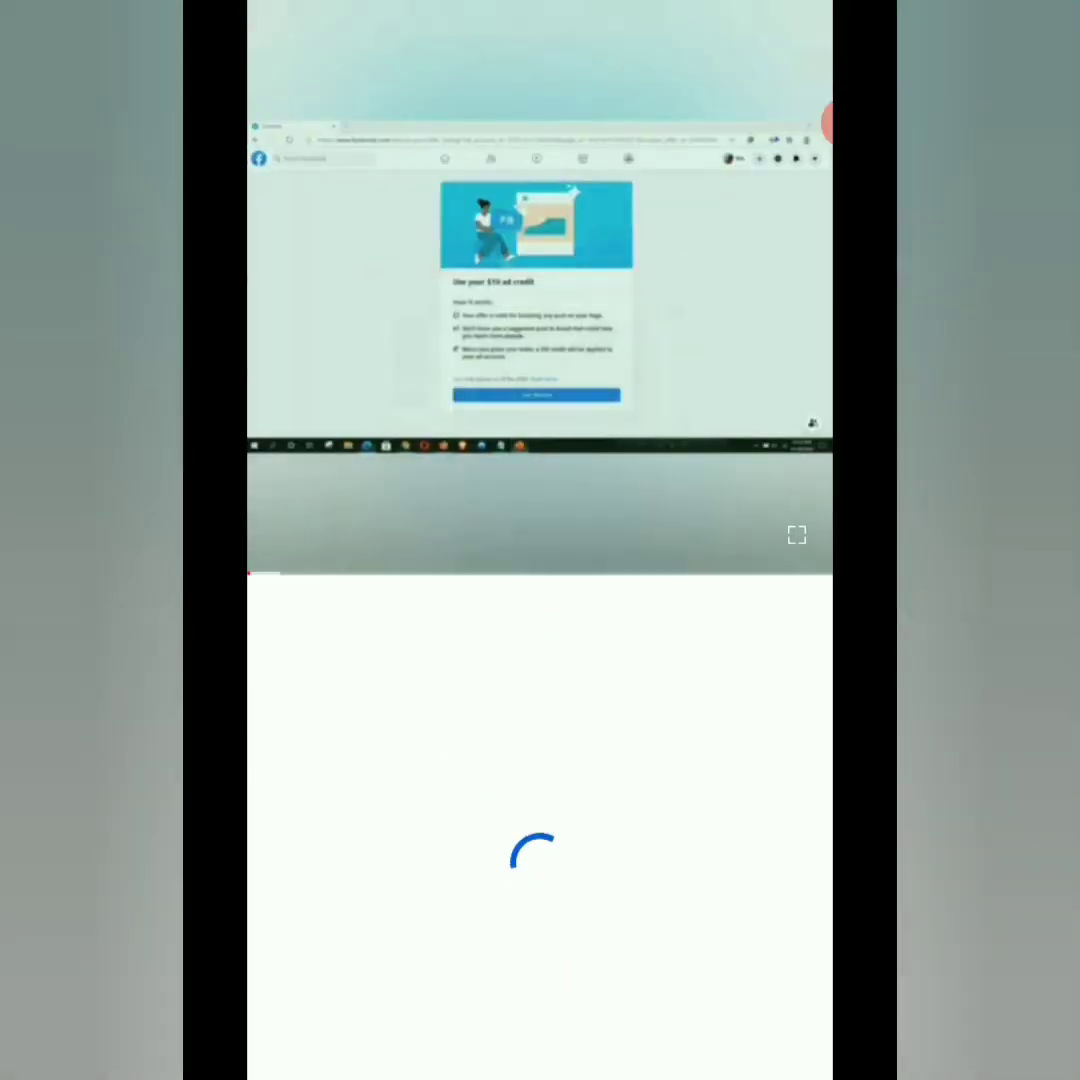
left_click(540, 288)
left_click(796, 649)
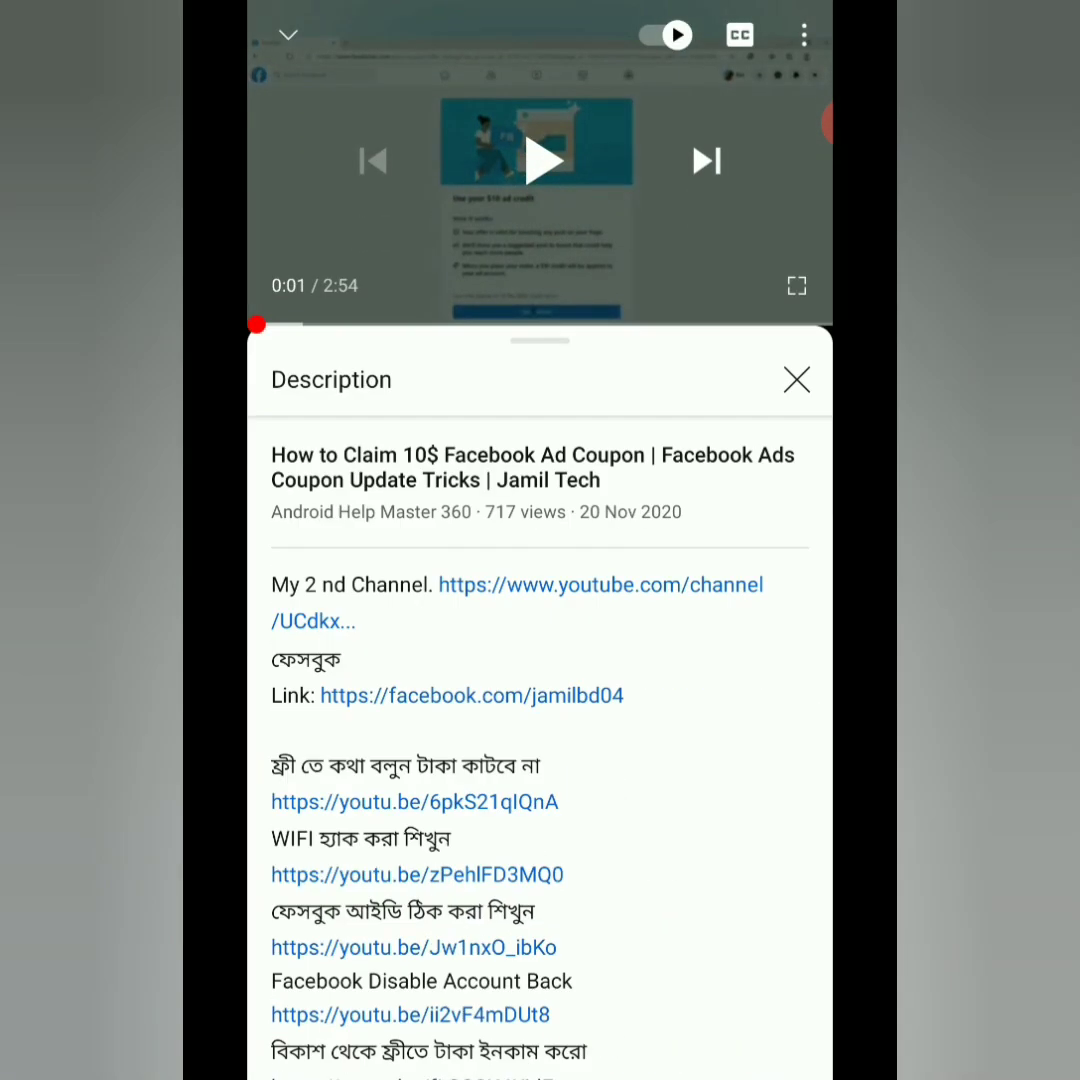
scroll(540, 750, "down", 10)
scroll(540, 750, "up", 5)
left_click(796, 379)
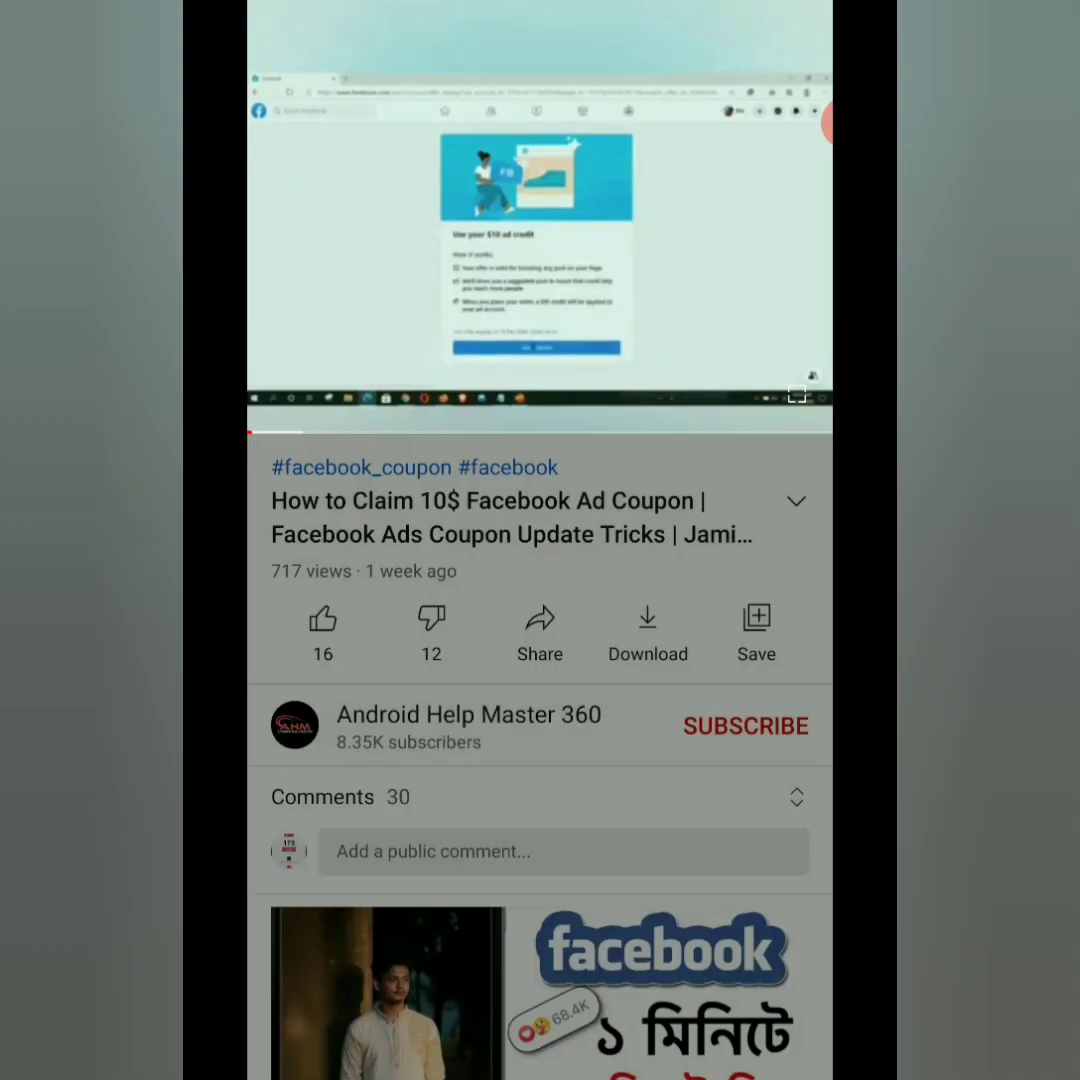
left_click_drag(540, 160, 540, 1000)
Find and open the "Facebook Ads Coupon Updates | 25$ Facebook Threshold BIN" video in the channel's list
scroll(540, 600, "down", 3)
scroll(540, 540, "down", 5)
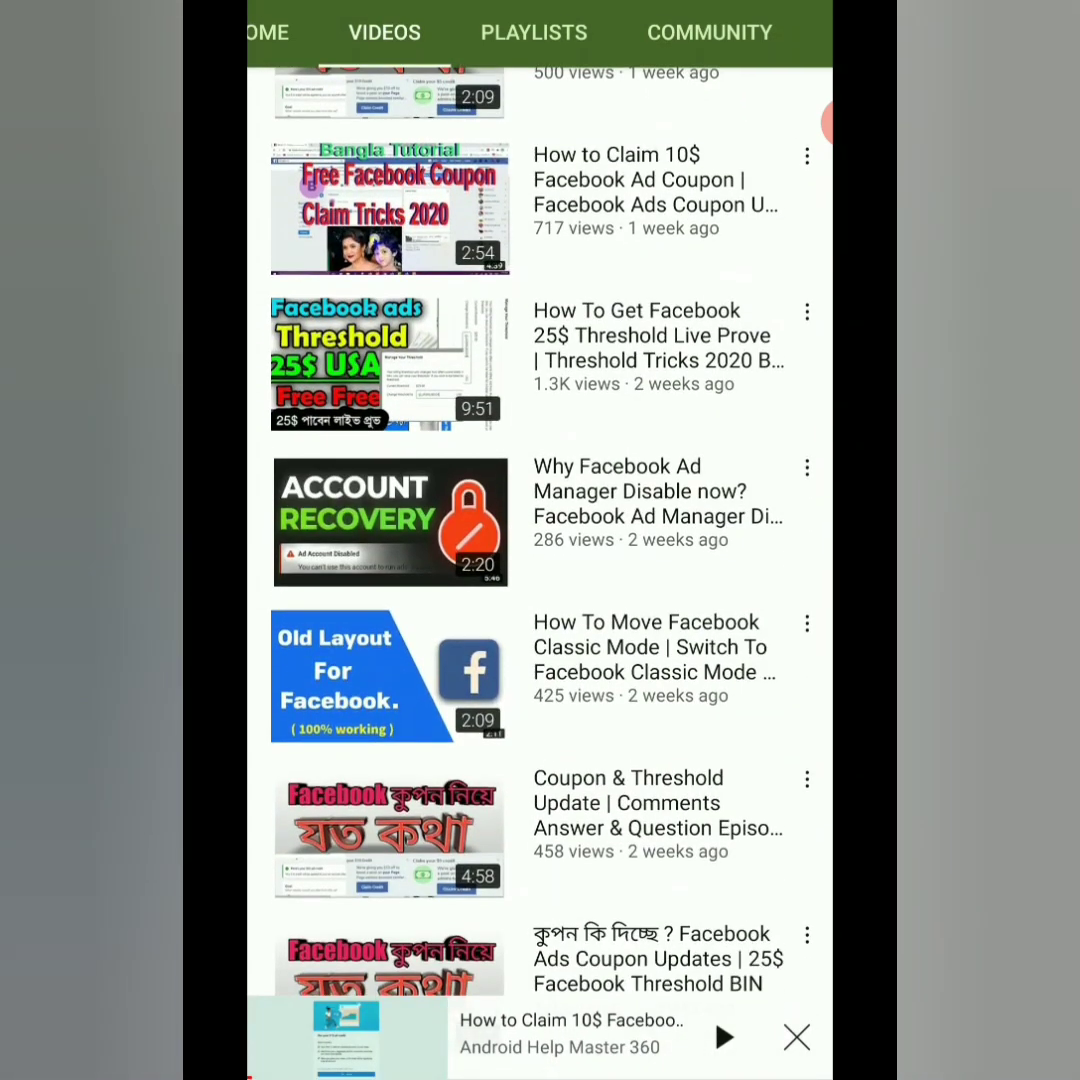
scroll(540, 540, "down", 1)
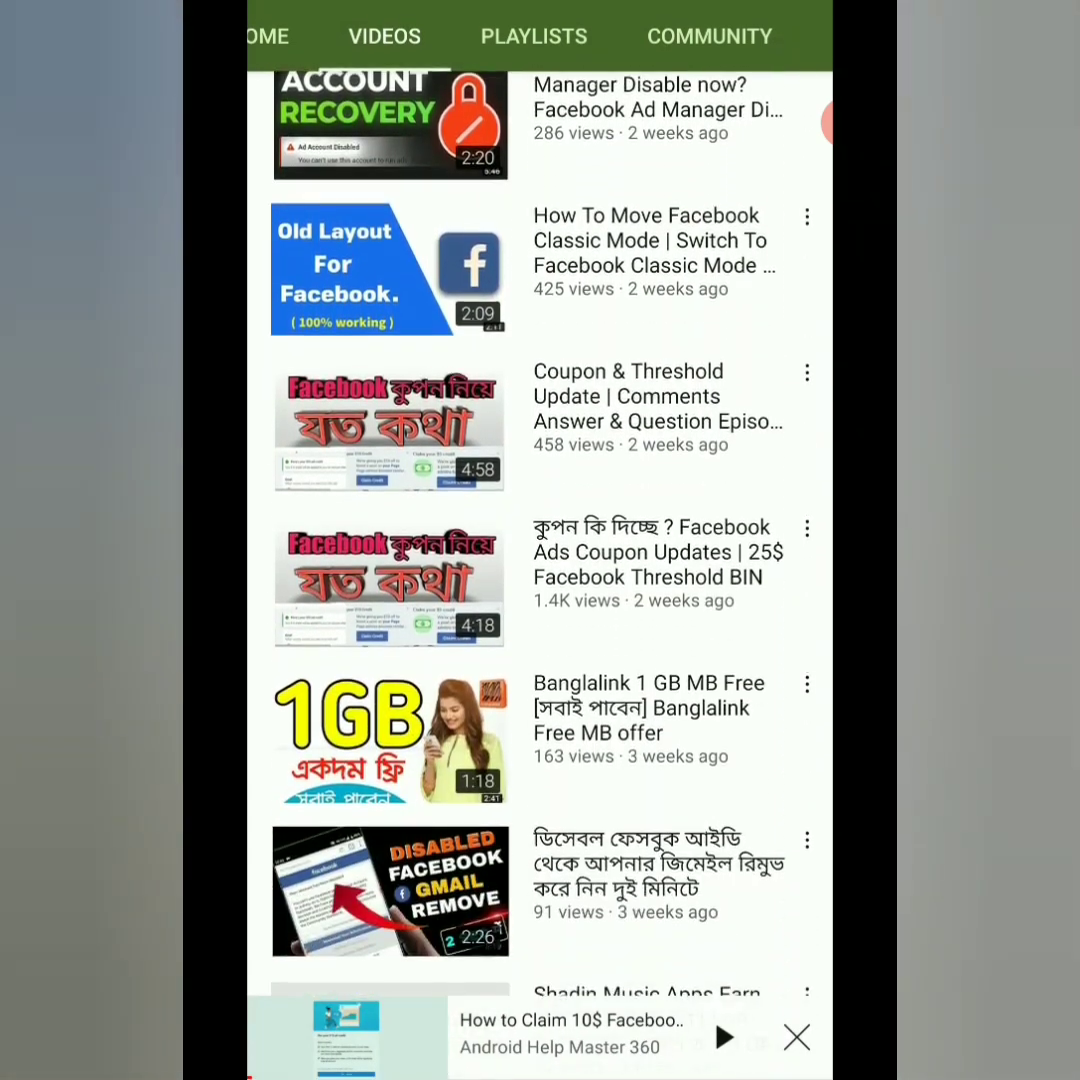
left_click(390, 580)
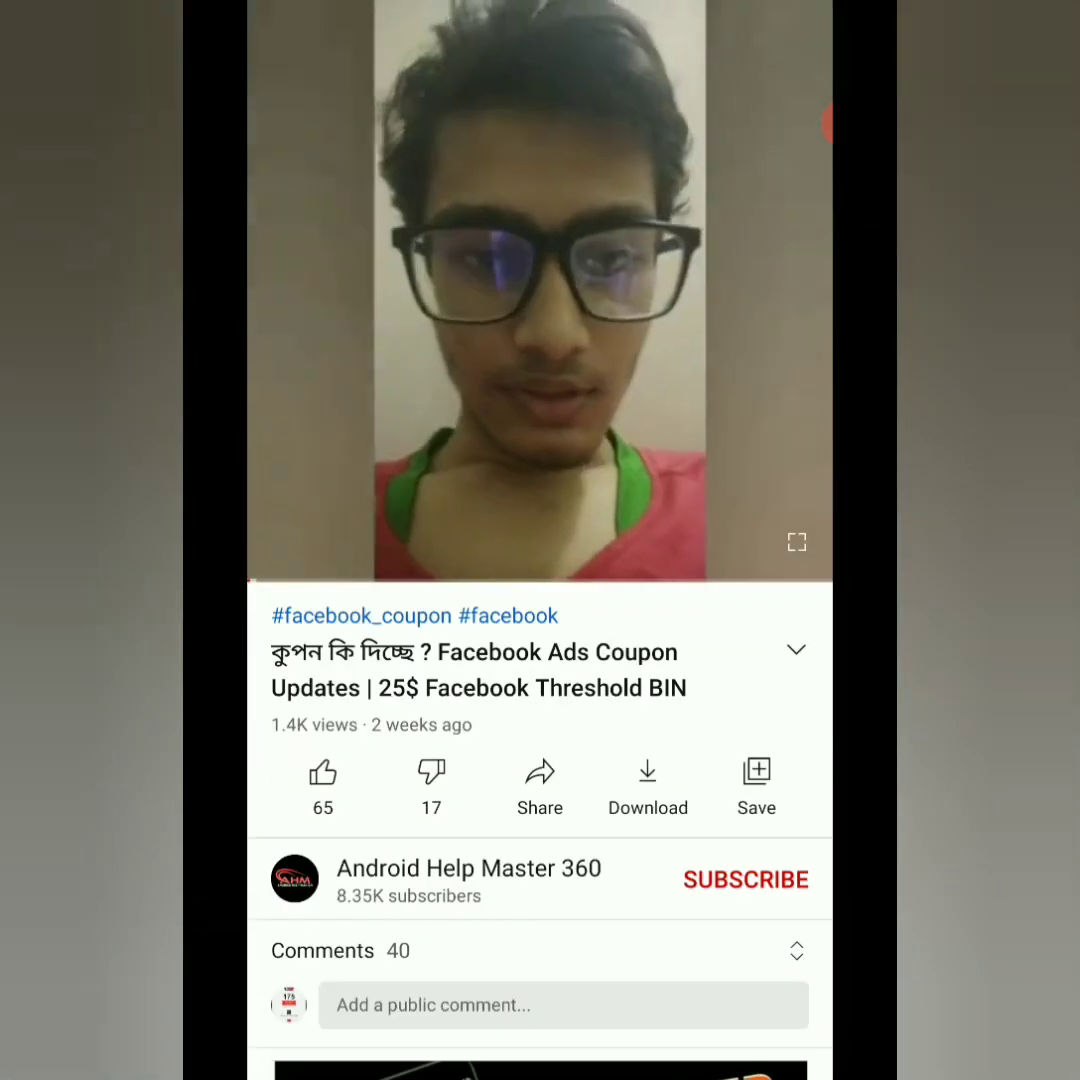
Pause the "25$ Facebook Threshold BIN" video, look through its description and return to the channel's video list
left_click(796, 650)
left_click(540, 160)
scroll(540, 750, "down", 10)
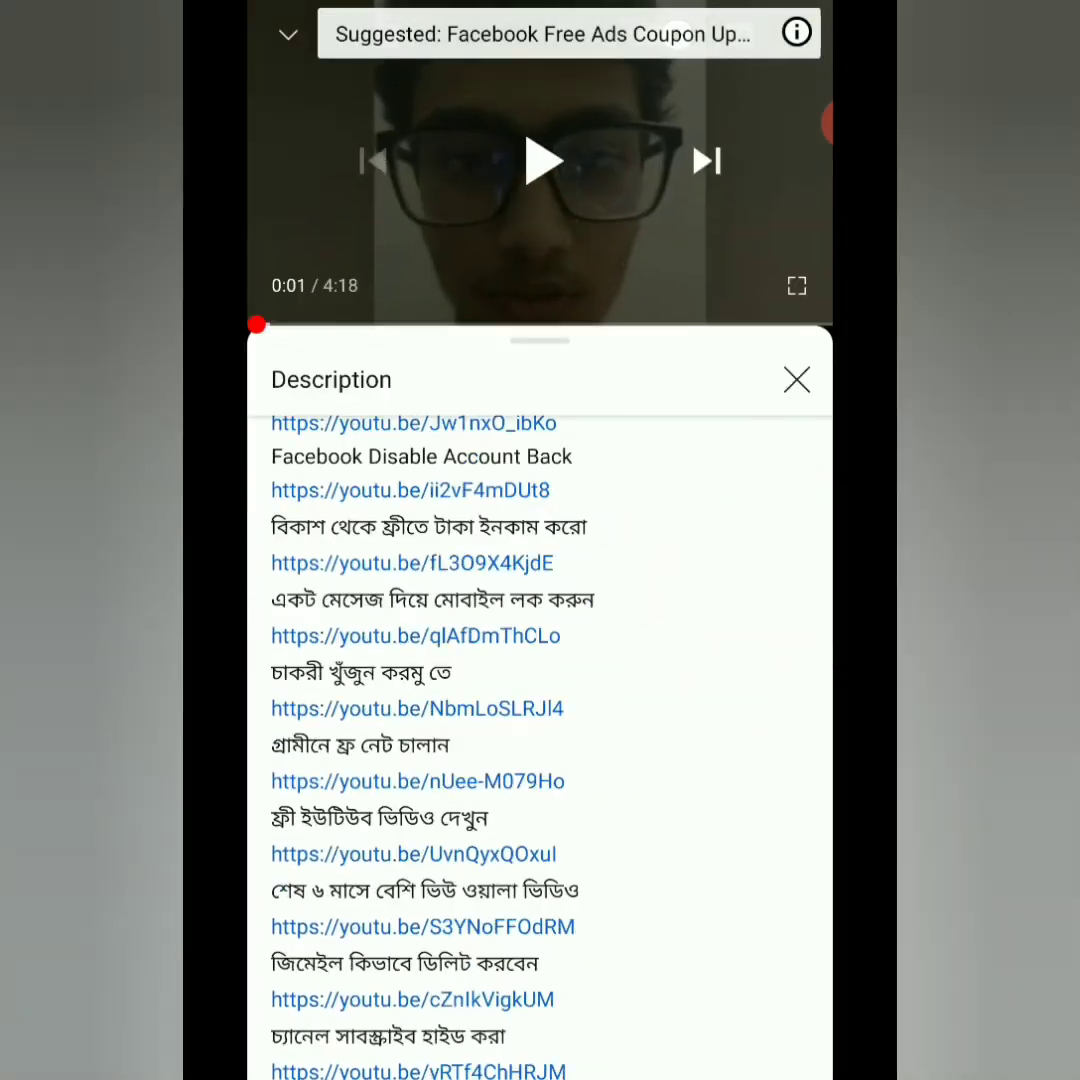
key("Escape")
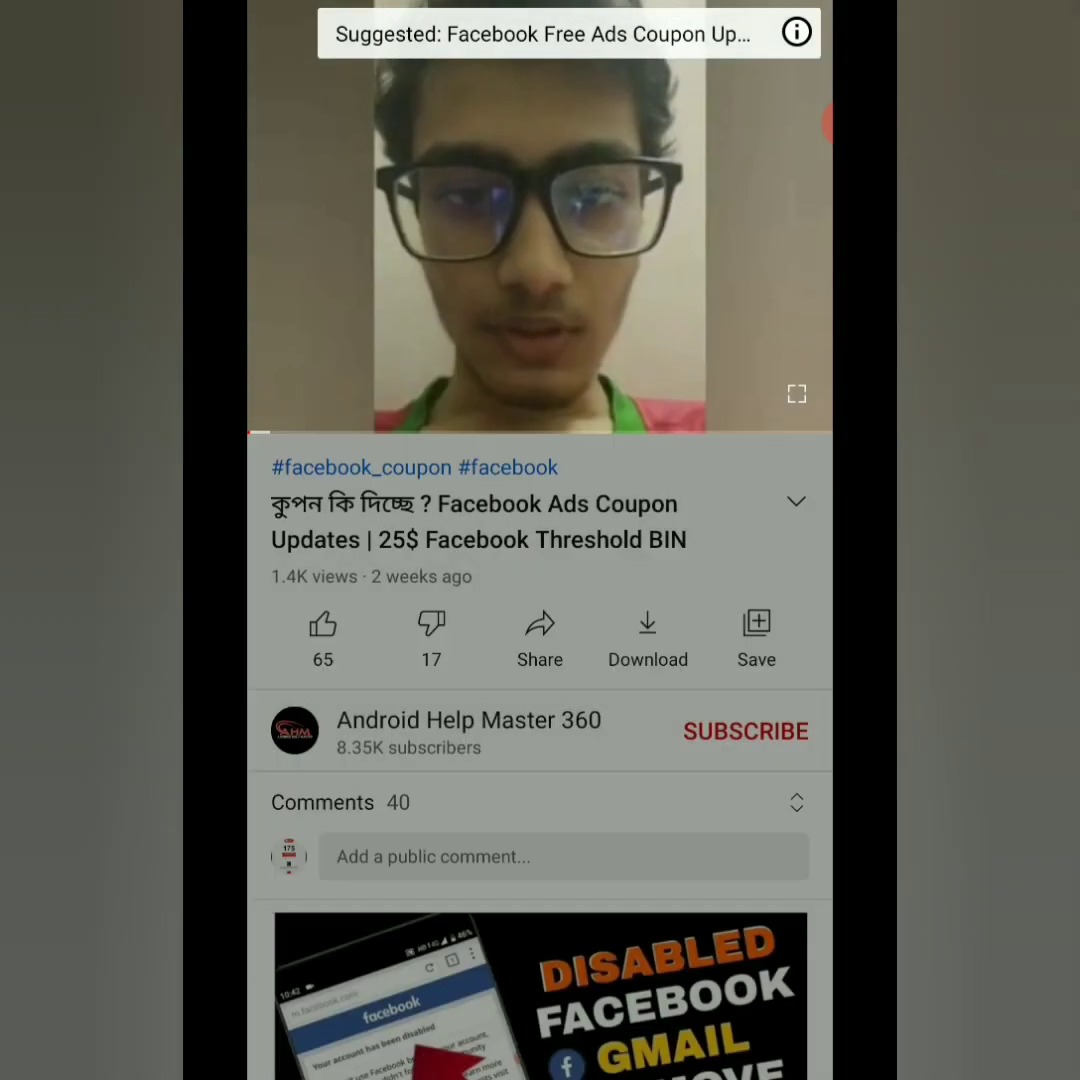
key("Escape")
Browse the channel's video list for threshold videos and open "How To Get Facebook 25$ Threshold Live Prove"
scroll(540, 540, "down", 4)
scroll(540, 540, "down", 3)
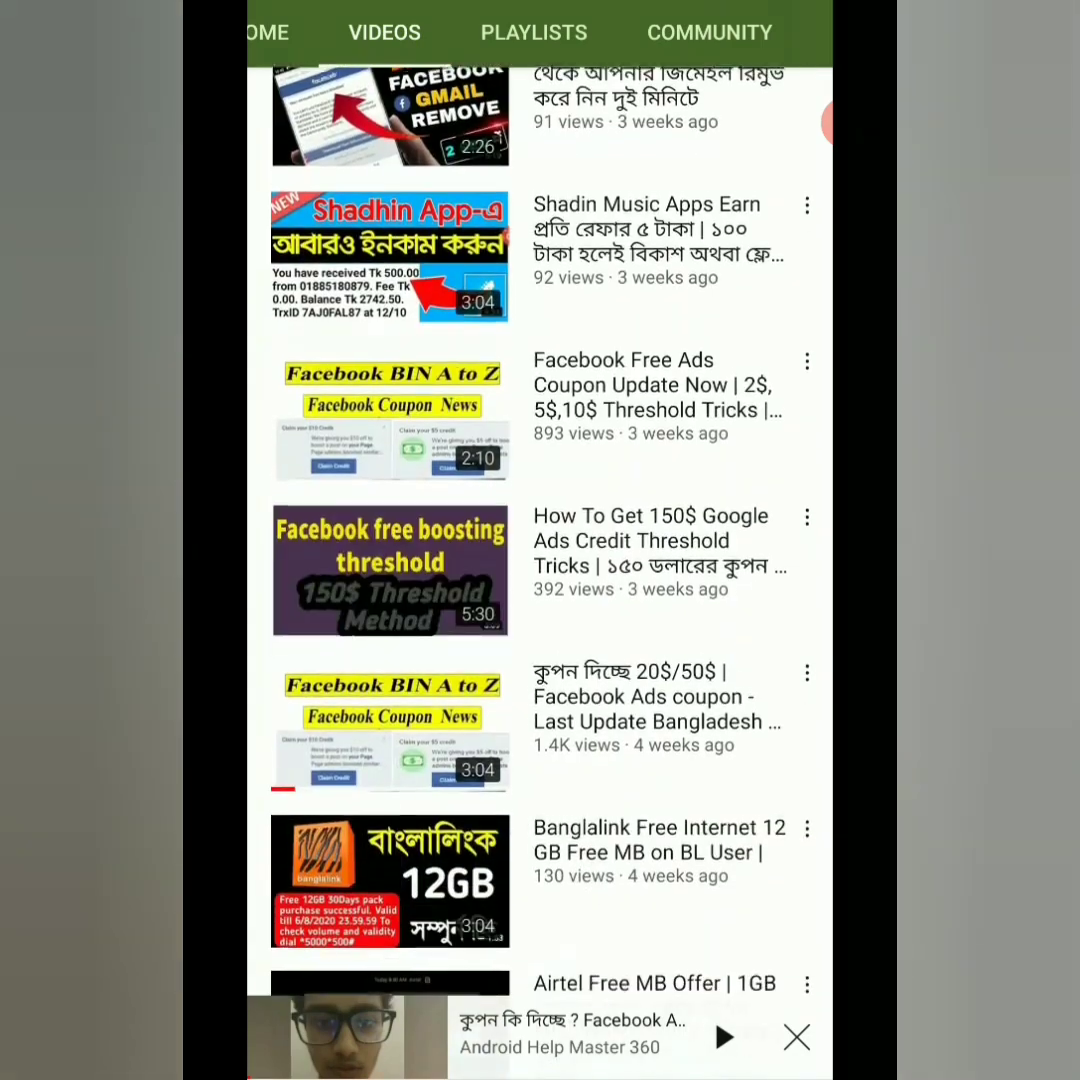
scroll(540, 540, "up", 1)
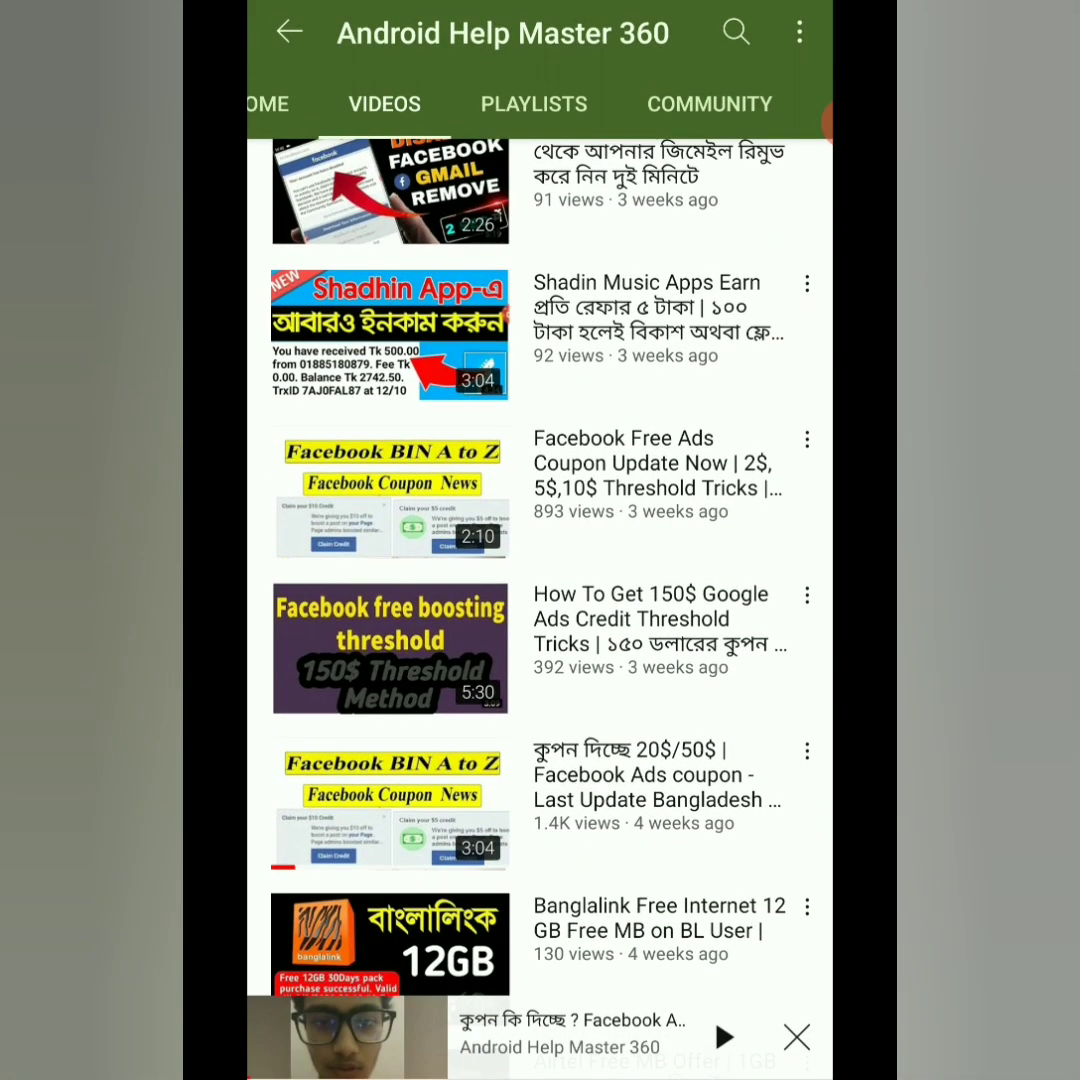
scroll(540, 540, "up", 3)
scroll(540, 540, "down", 3)
scroll(540, 540, "up", 1)
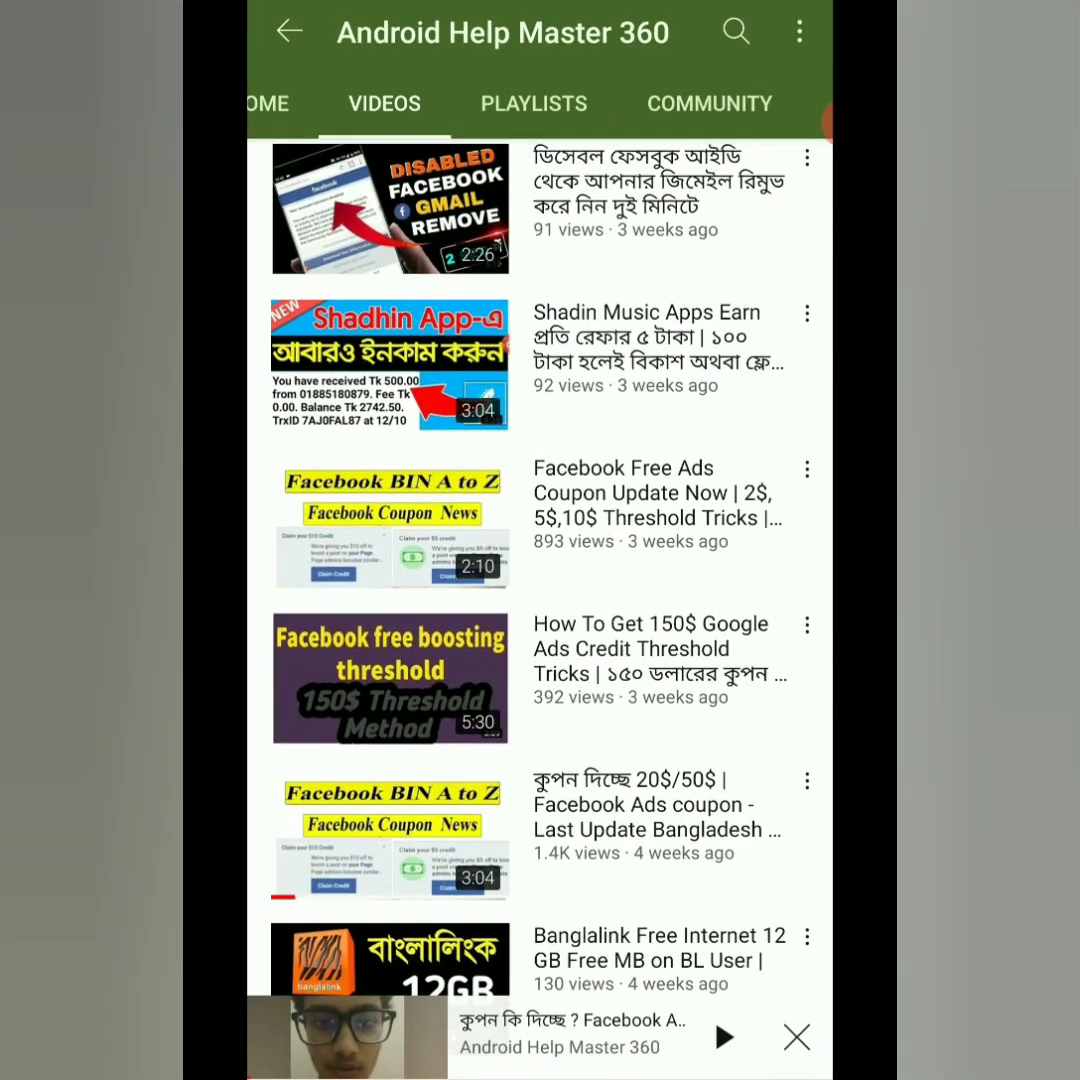
scroll(540, 540, "down", 1)
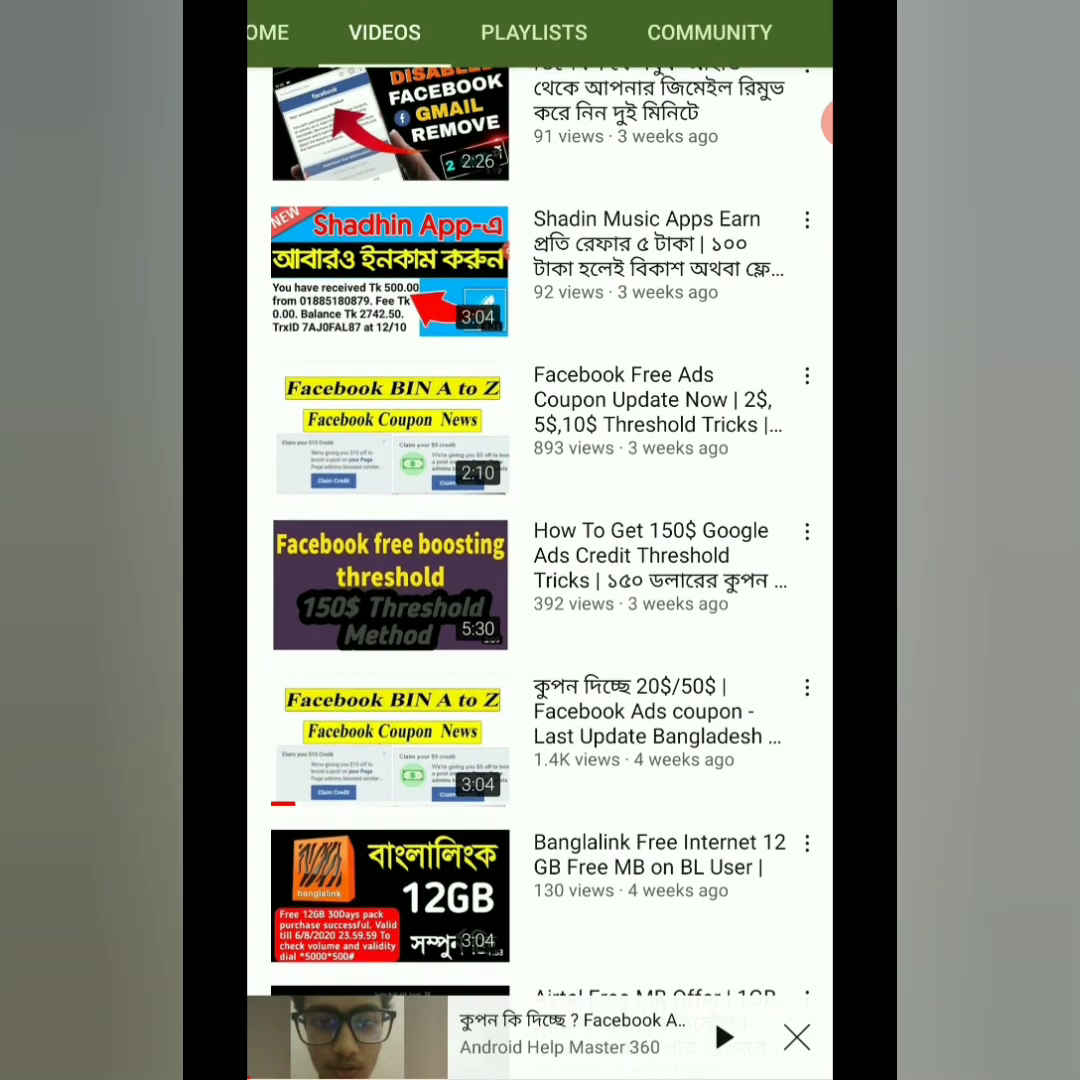
scroll(540, 540, "up", 5)
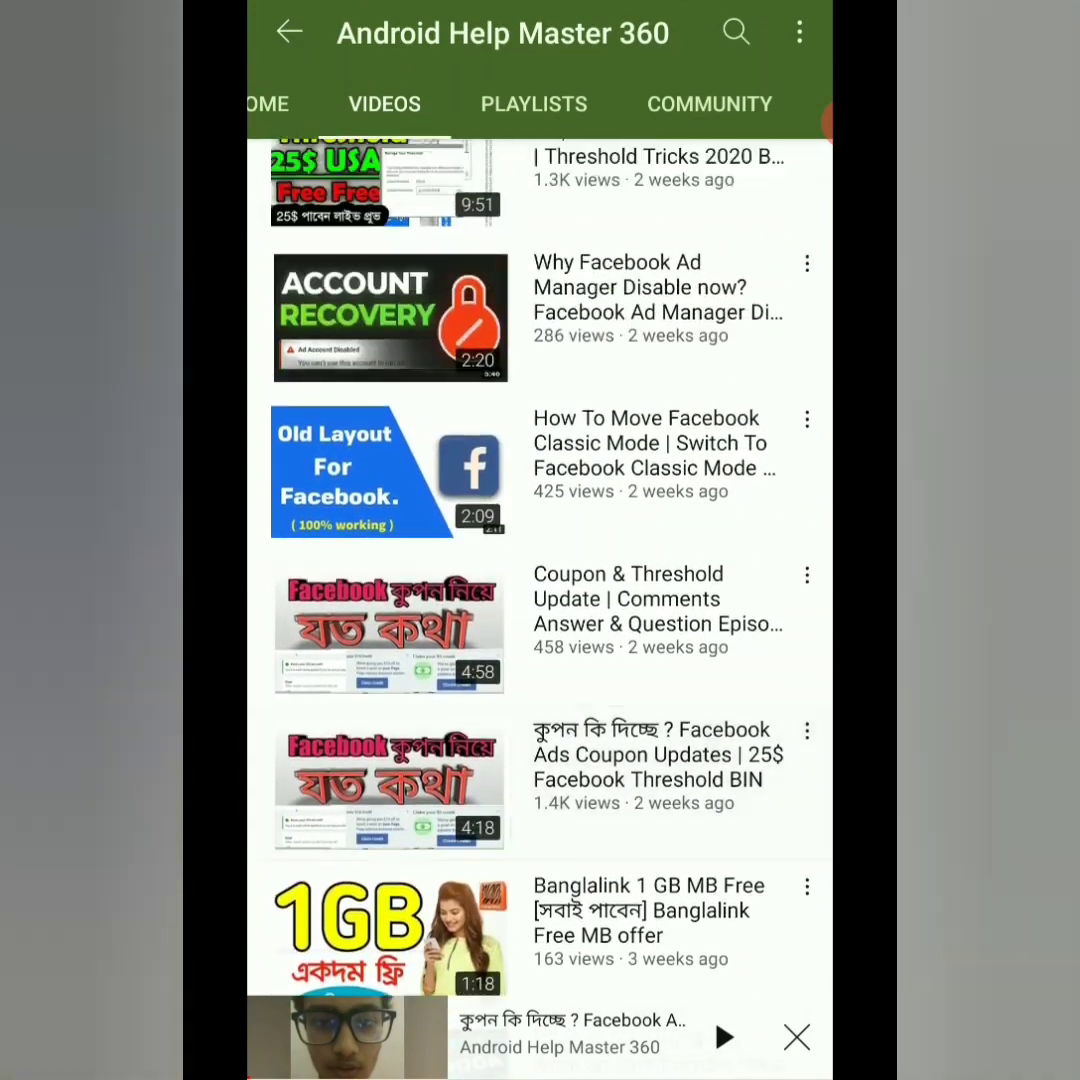
scroll(540, 540, "up", 3)
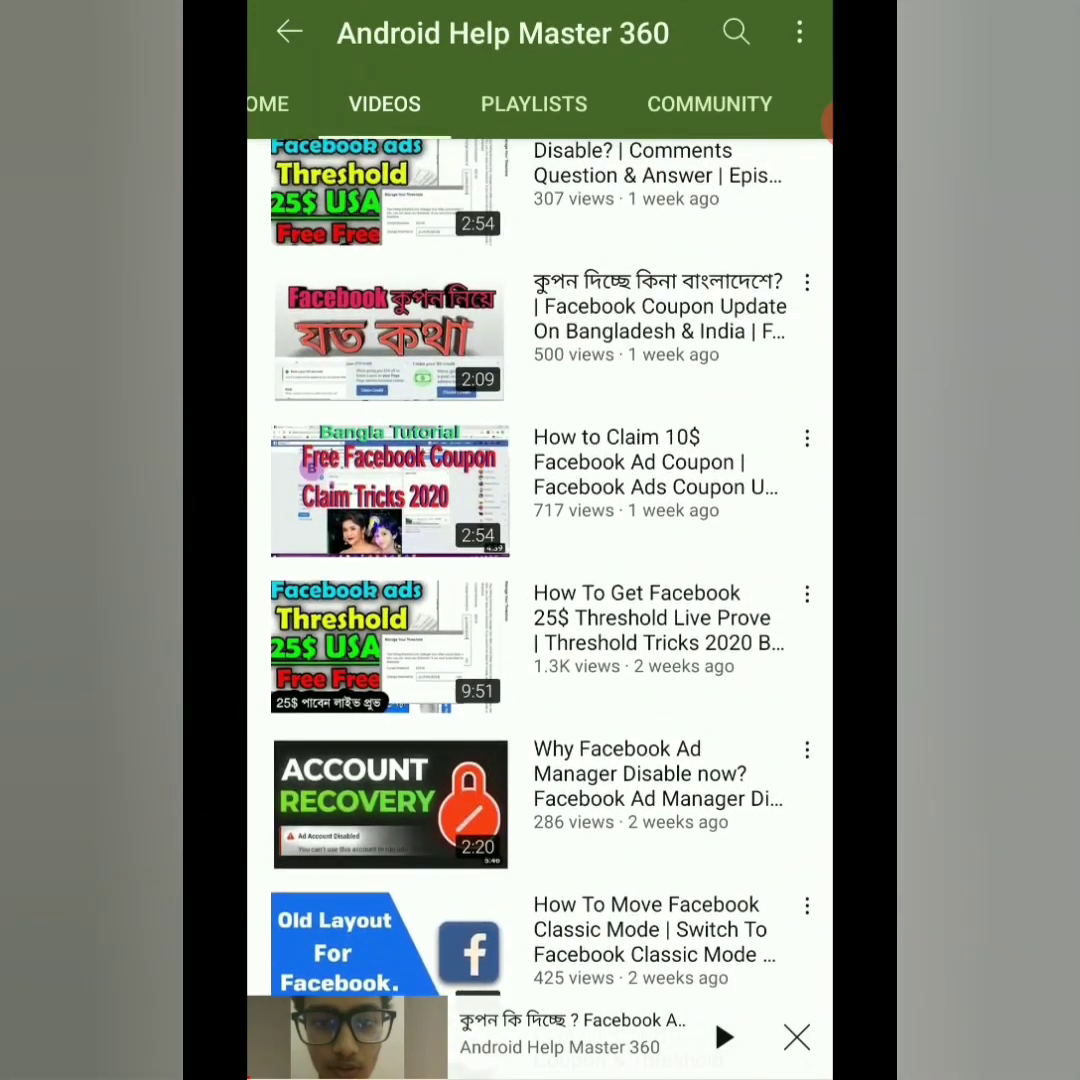
scroll(540, 540, "up", 2)
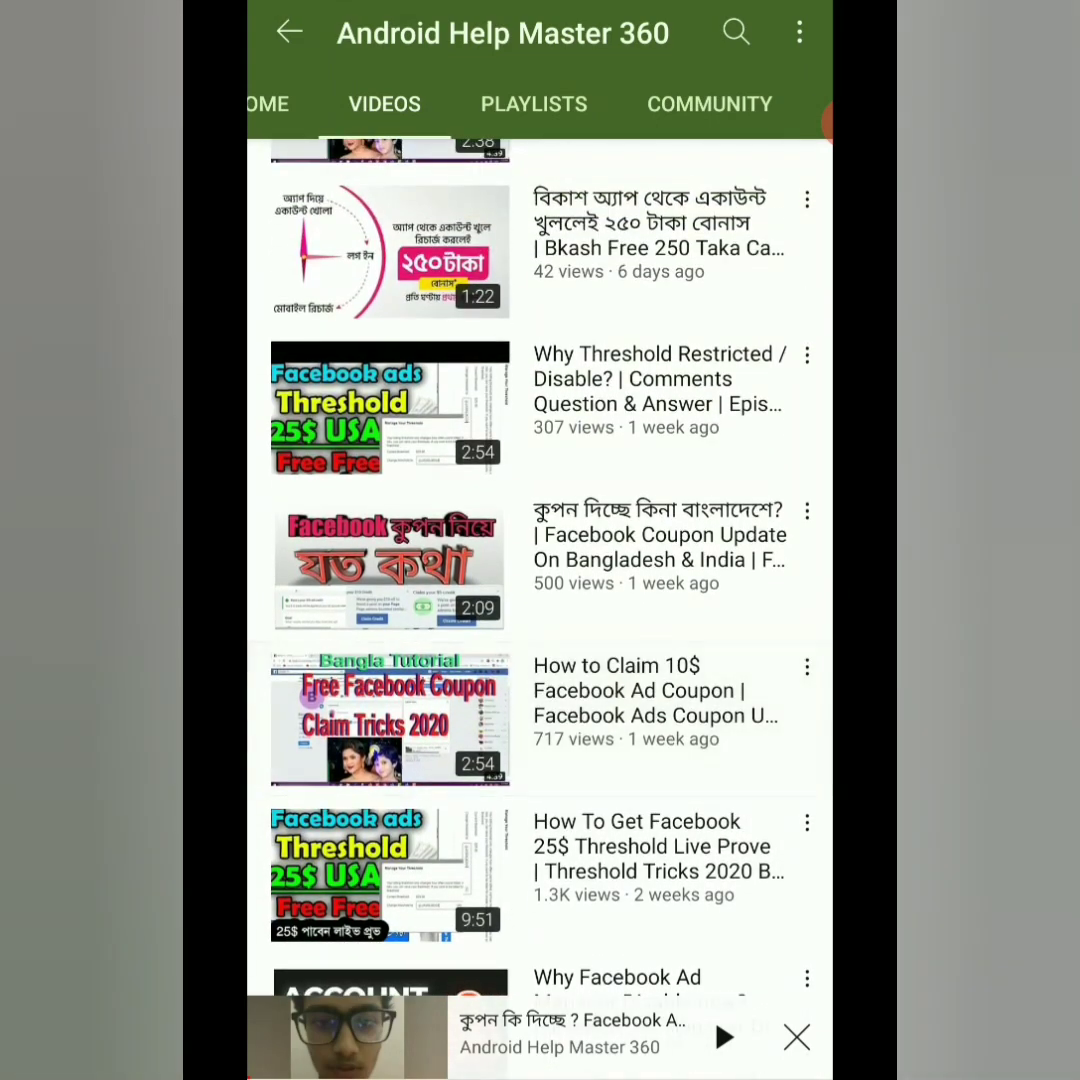
left_click(603, 860)
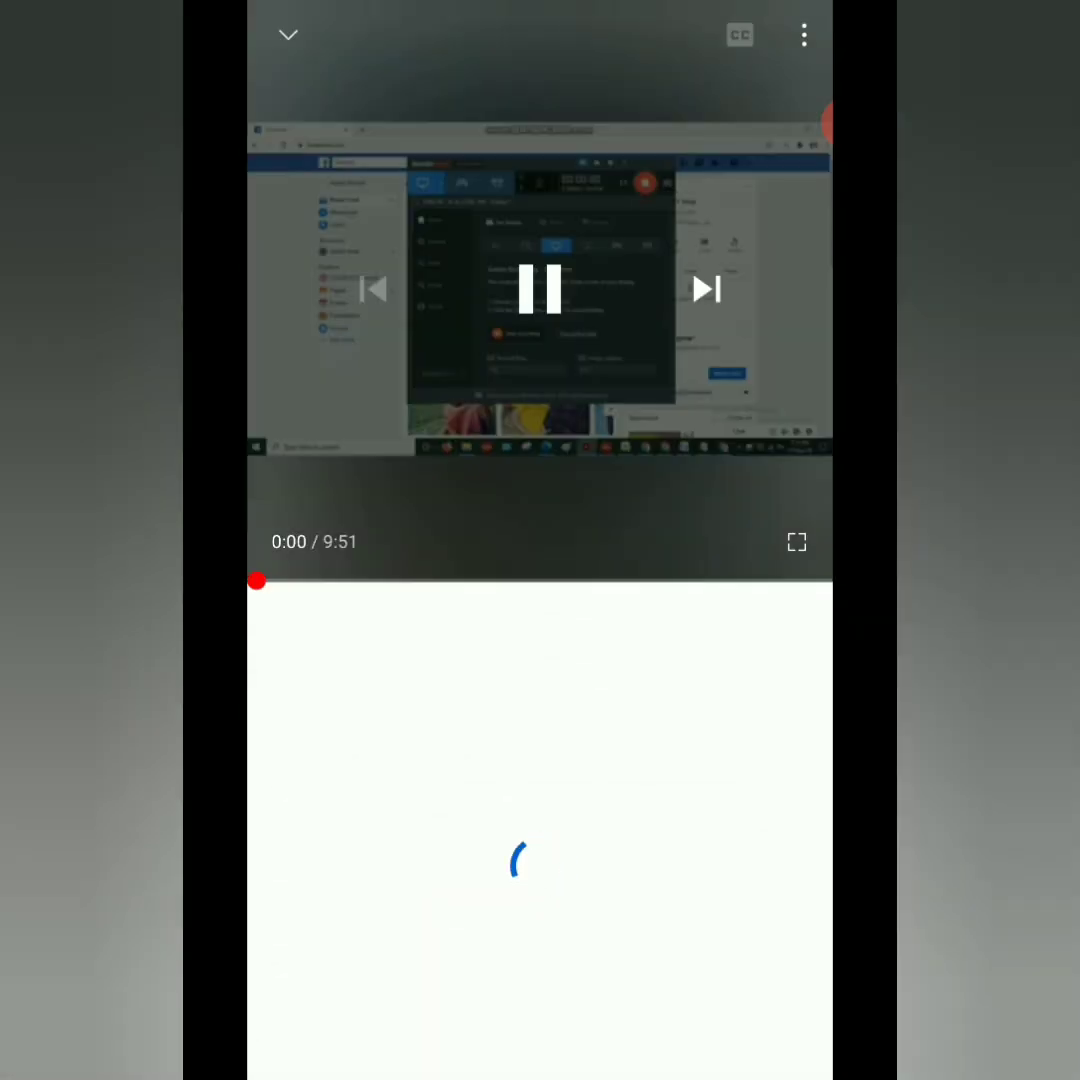
Pause the "25$ Threshold Live Prove" video and read its description down to the "Facebook Bin USA" section
left_click(540, 289)
left_click(796, 649)
scroll(540, 747, "down", 8)
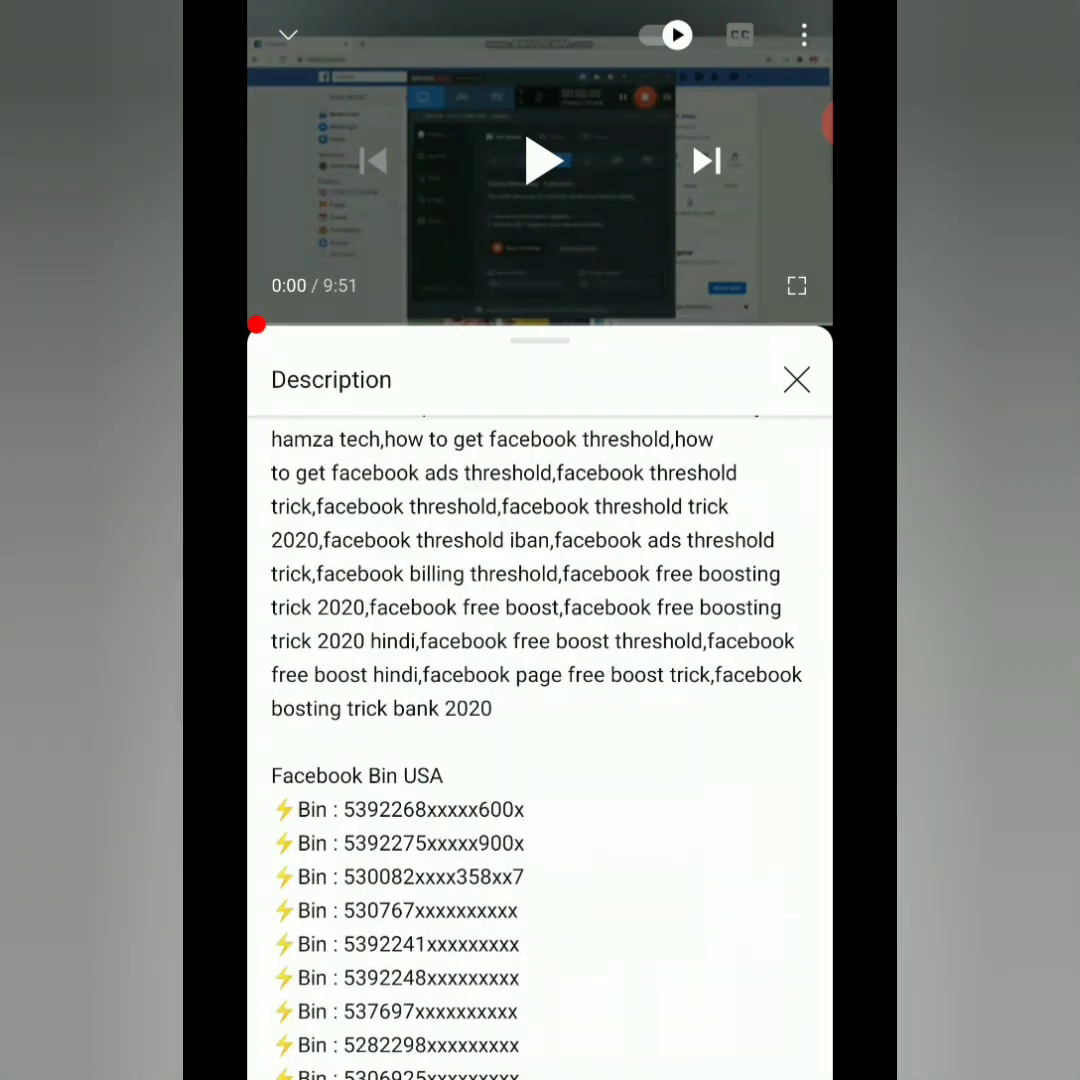